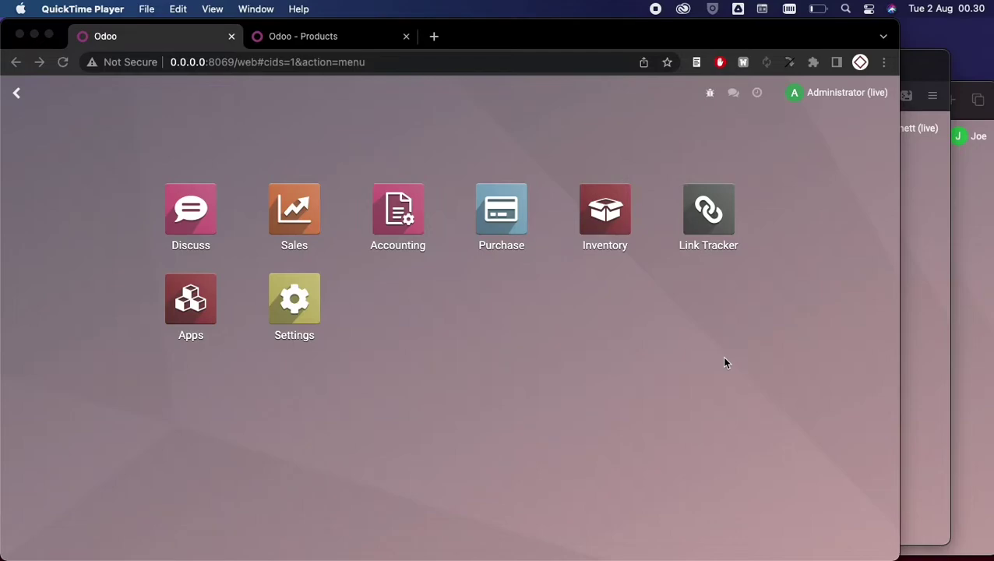
List the modules of the Inventory category in Apps with the default Apps filter removed
{"action": "left_click", "coordinate": [701, 420]}
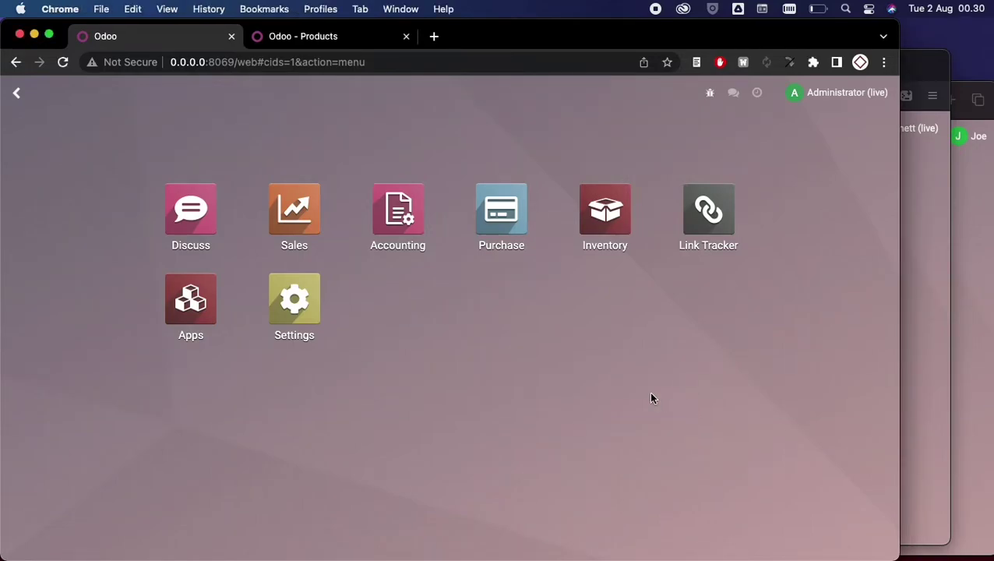
{"action": "left_click", "coordinate": [191, 302]}
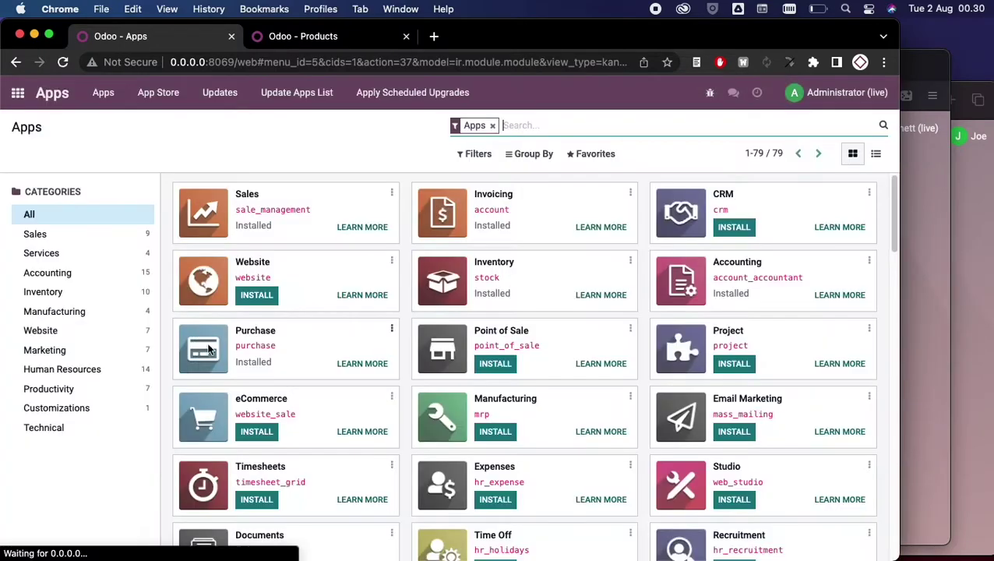
{"action": "left_click", "coordinate": [66, 293]}
{"action": "left_click", "coordinate": [493, 125]}
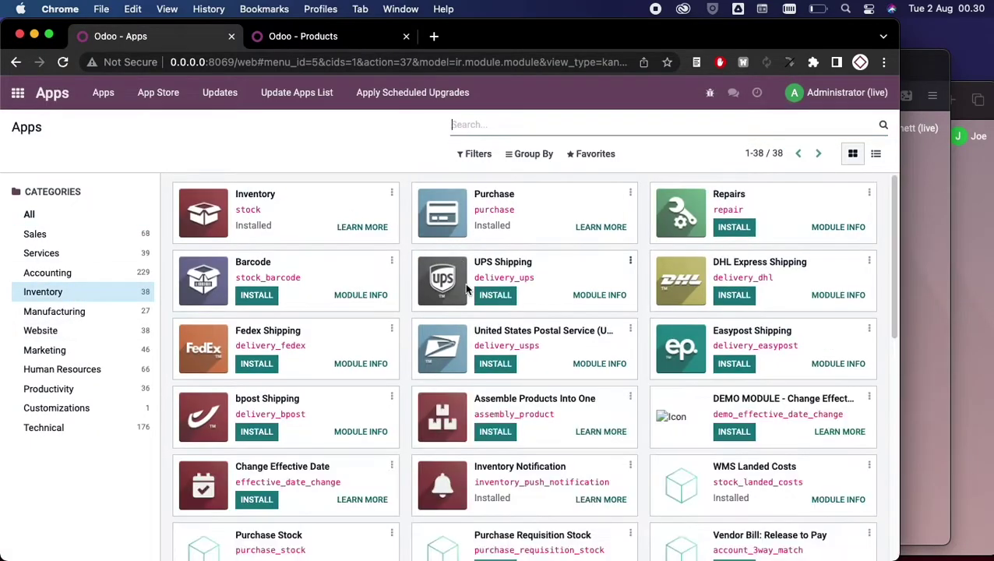
Open the module info of Inventory Notification and view its technical data
{"action": "left_click", "coordinate": [630, 465]}
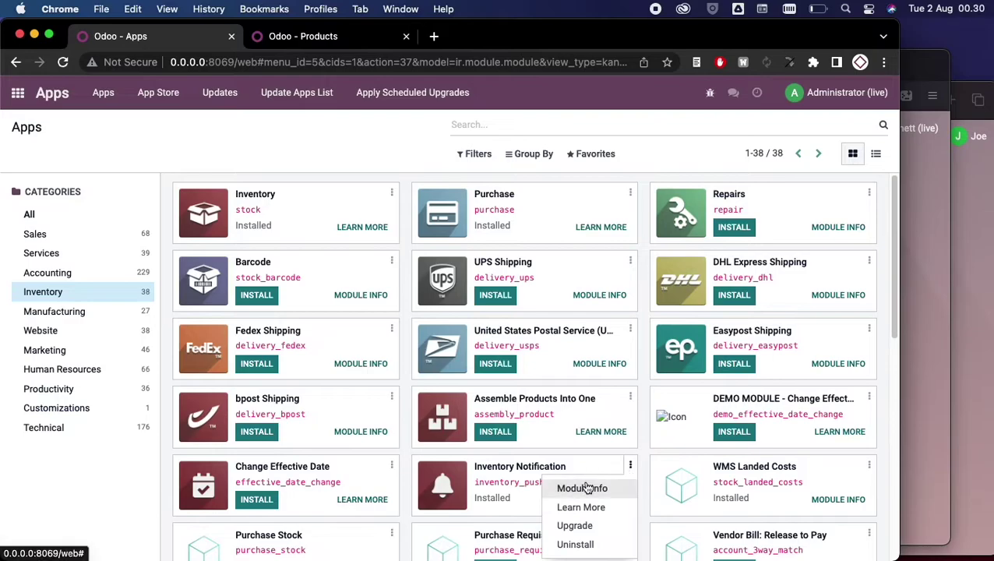
{"action": "left_click", "coordinate": [591, 486]}
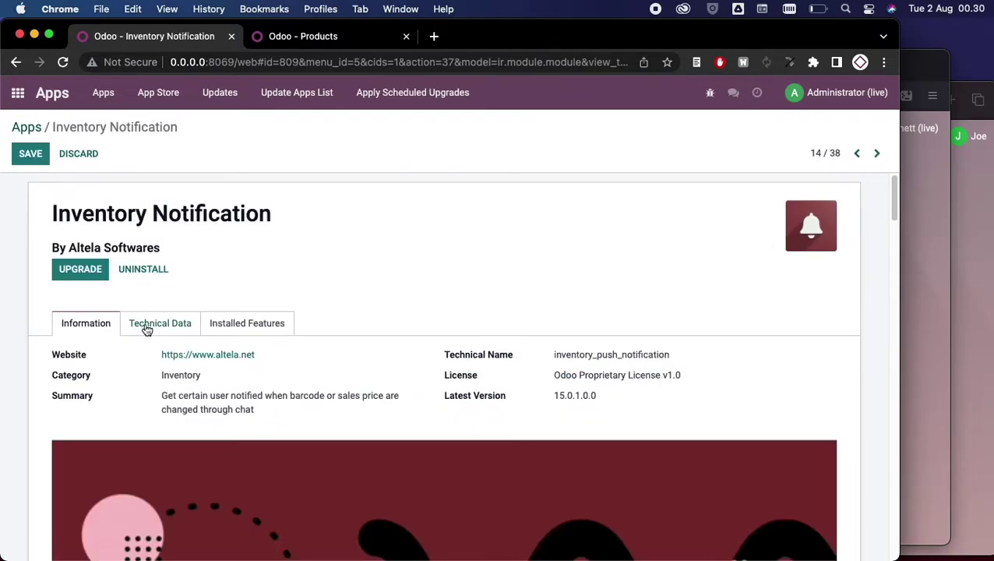
{"action": "left_click", "coordinate": [146, 326]}
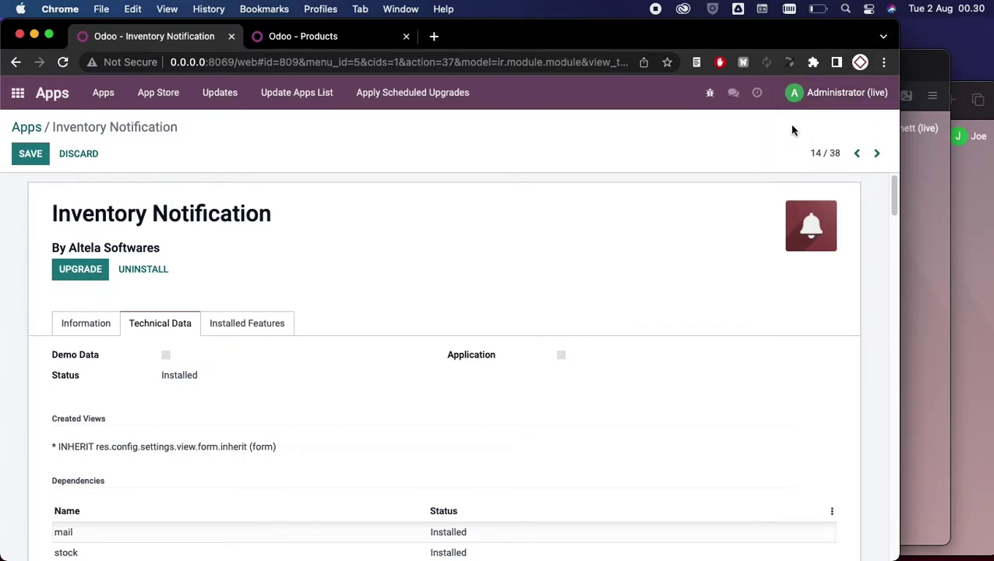
Look at the other users' Odoo sessions in Firefox and Safari, and return to the administrator's session in Chrome
{"action": "left_click", "coordinate": [921, 78]}
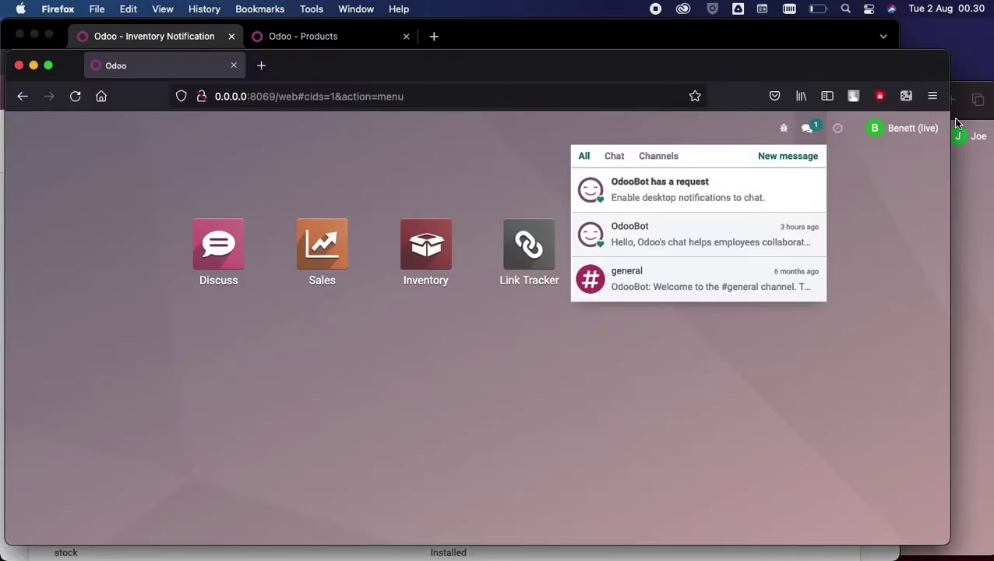
{"action": "left_click", "coordinate": [880, 218]}
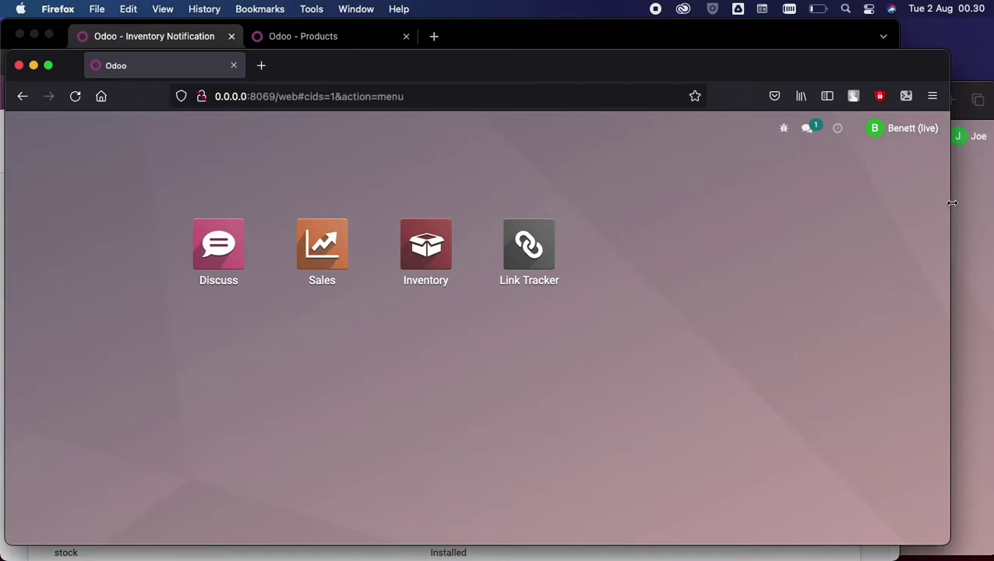
{"action": "left_click", "coordinate": [981, 155]}
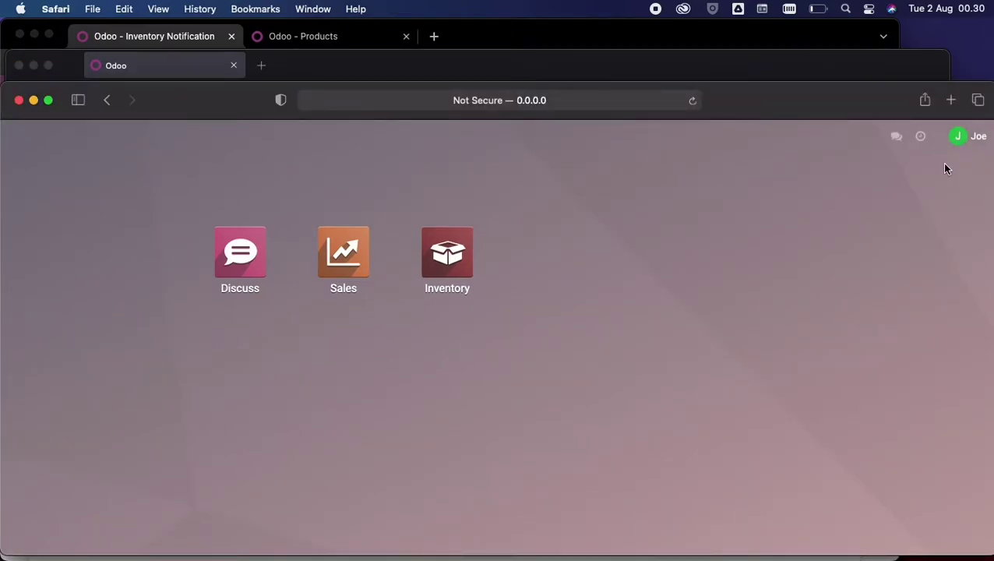
{"action": "left_click", "coordinate": [803, 45]}
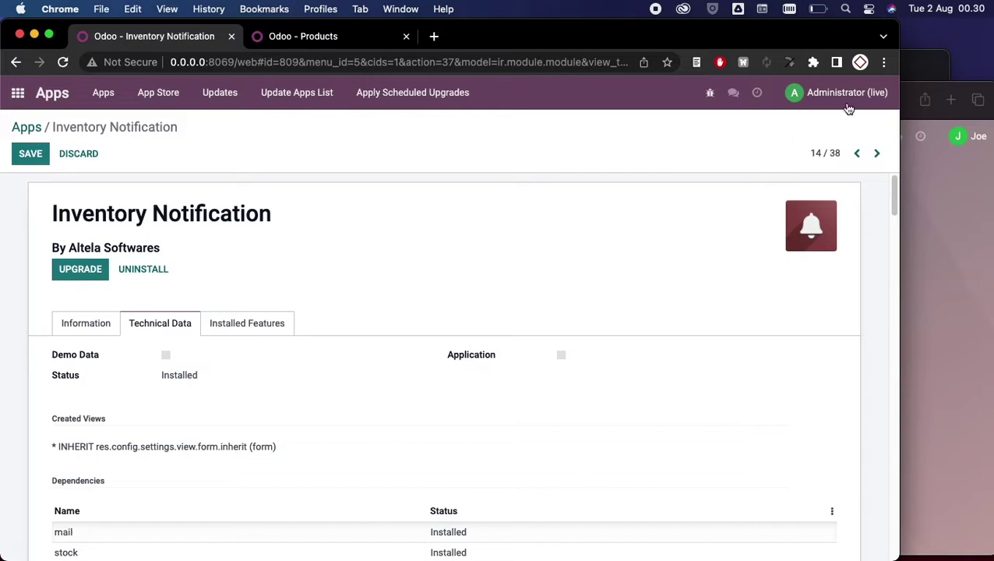
Switch to Firefox, check the notification handling in that user's preferences, and close them
{"action": "left_click", "coordinate": [926, 73]}
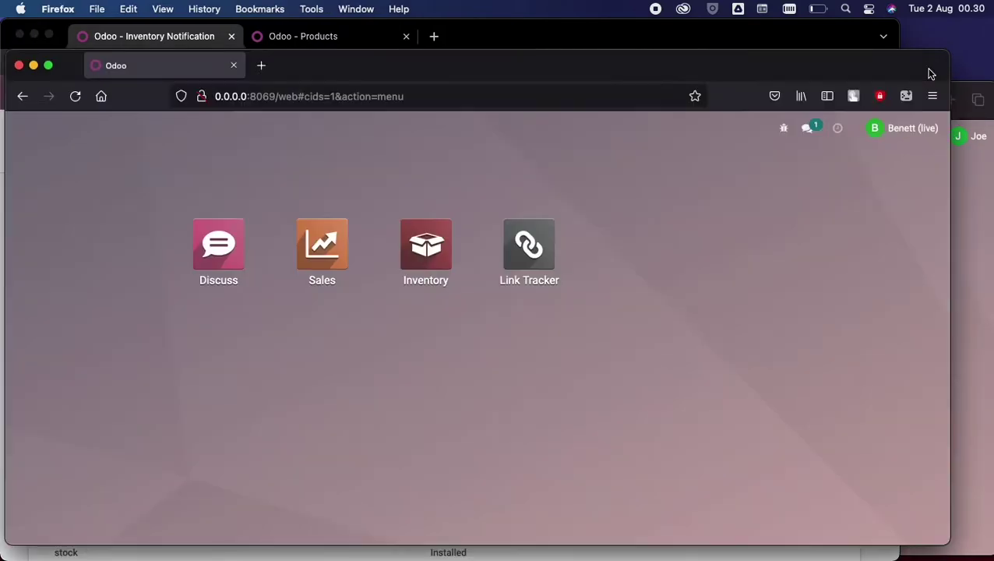
{"action": "left_click", "coordinate": [907, 144]}
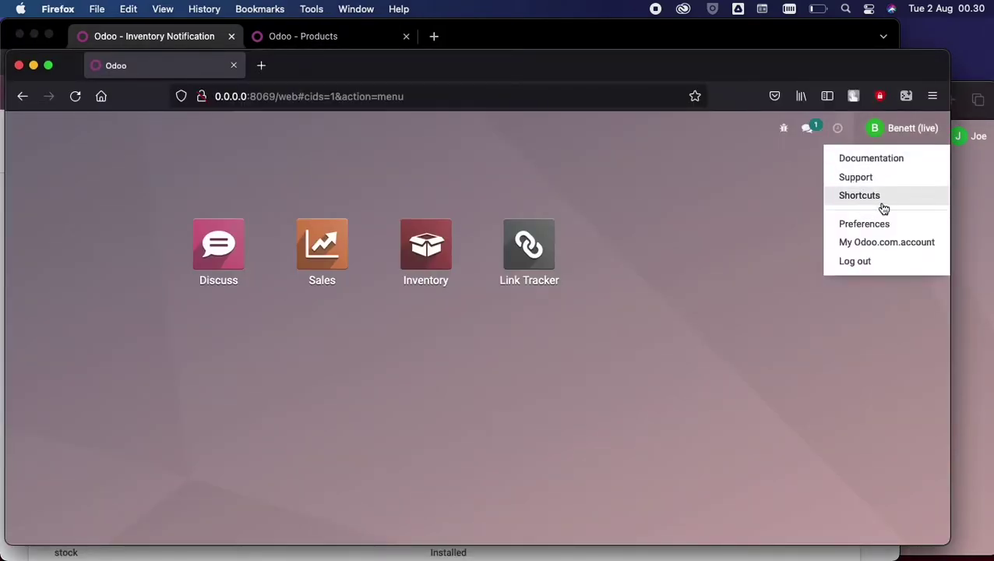
{"action": "left_click", "coordinate": [863, 224]}
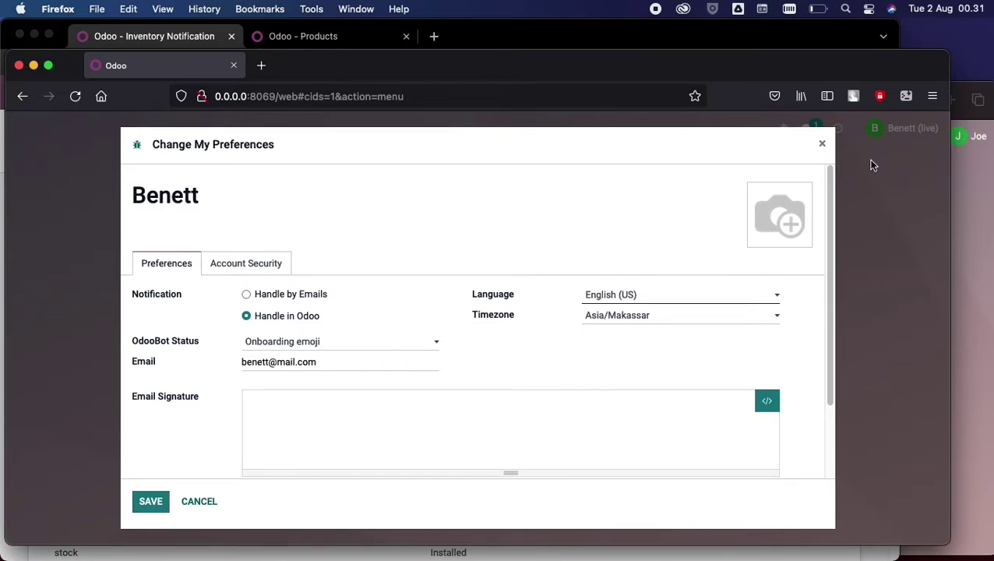
{"action": "left_click", "coordinate": [822, 143]}
Switch to Safari, check the notification handling in that user's preferences, and close them
{"action": "left_click", "coordinate": [972, 221]}
{"action": "left_click", "coordinate": [982, 137]}
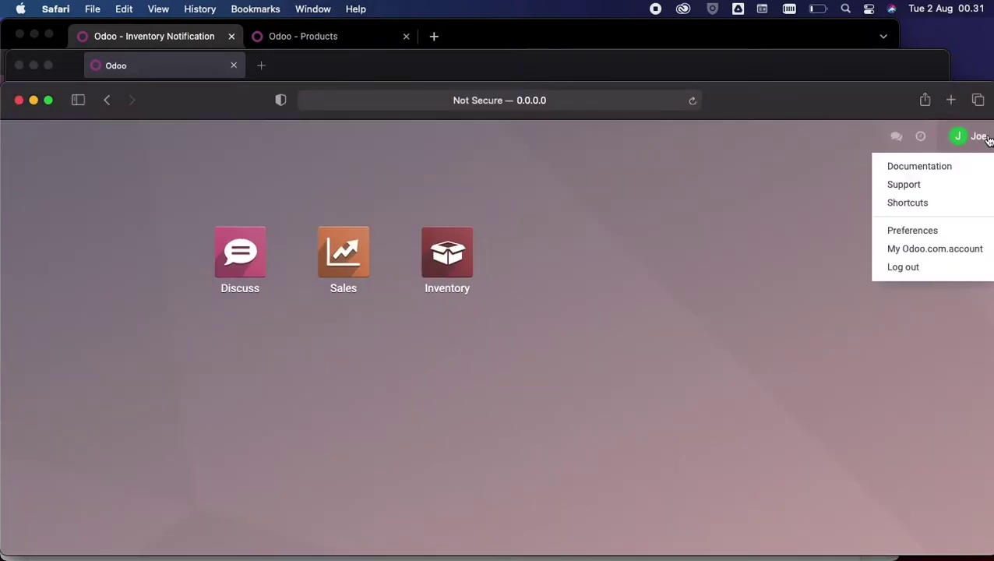
{"action": "left_click", "coordinate": [932, 230]}
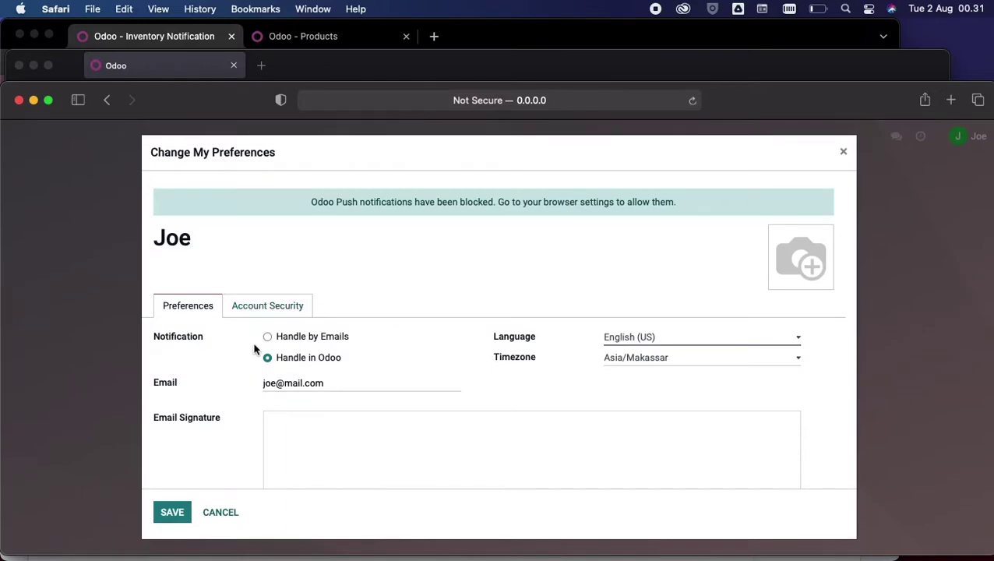
{"action": "left_click", "coordinate": [842, 153]}
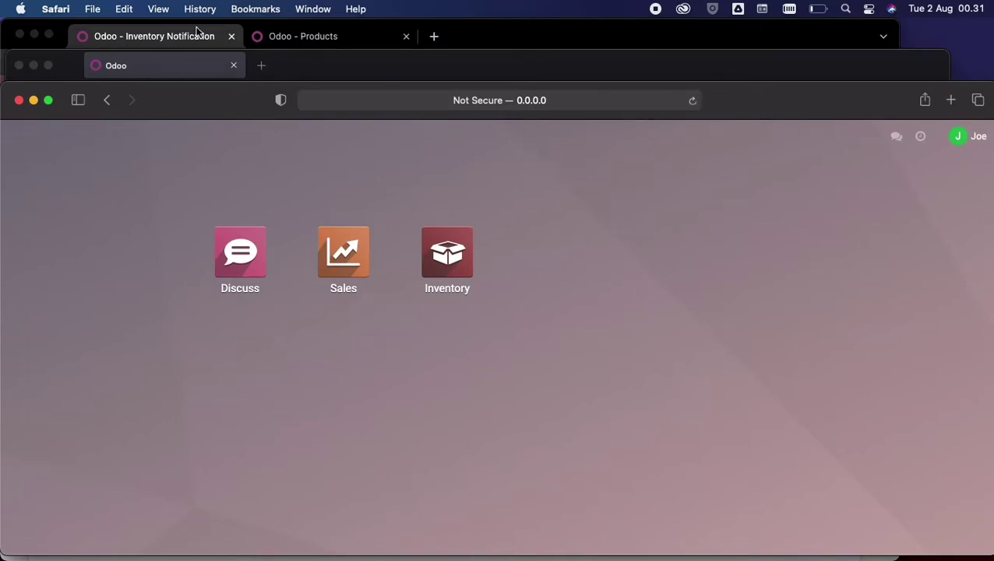
Return to the administrator's session in Chrome and enable Activate Inventory Notification in the Inventory settings
{"action": "left_click", "coordinate": [149, 36]}
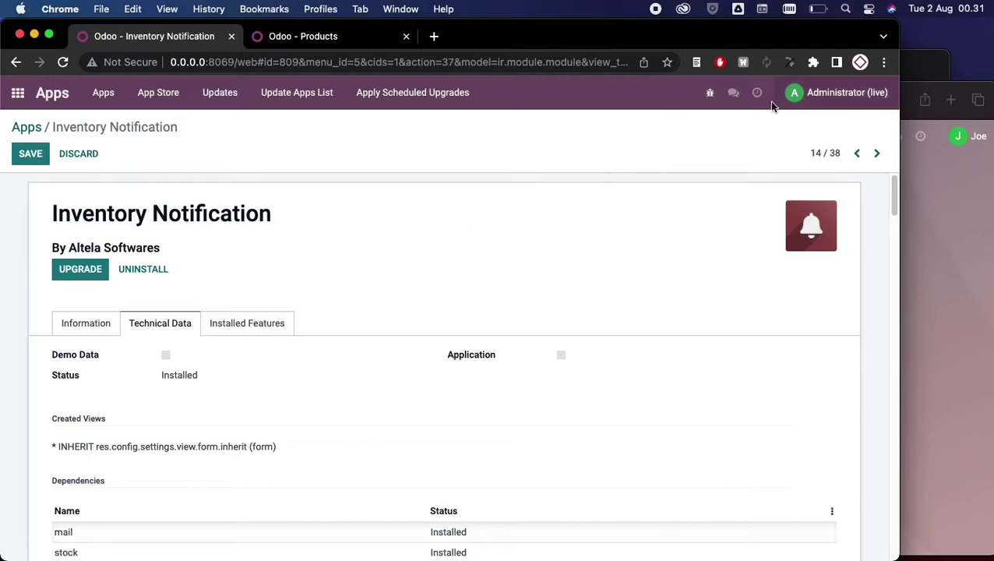
{"action": "scroll", "coordinate": [212, 244], "scroll_direction": "down", "scroll_amount": 5}
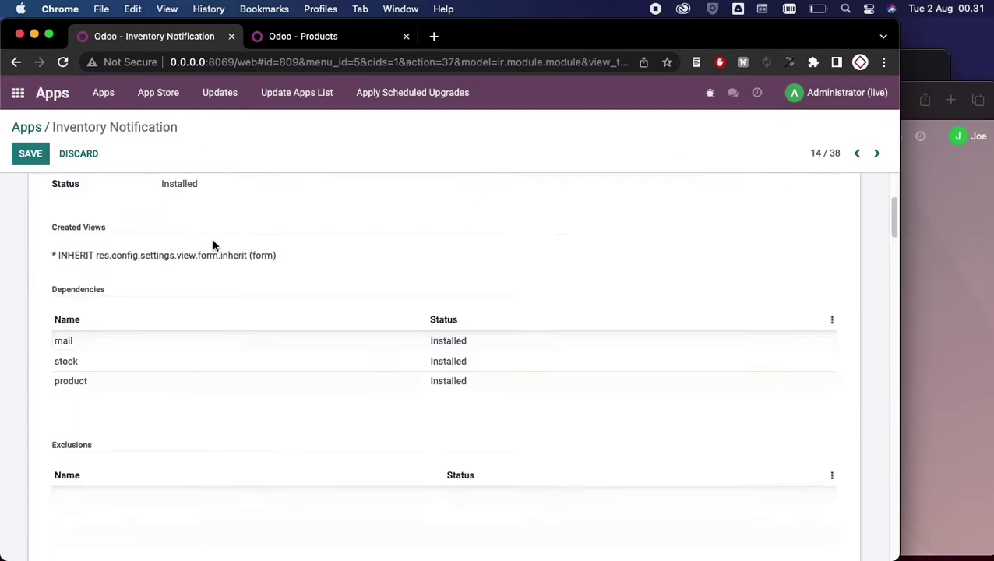
{"action": "key", "text": "alt+h"}
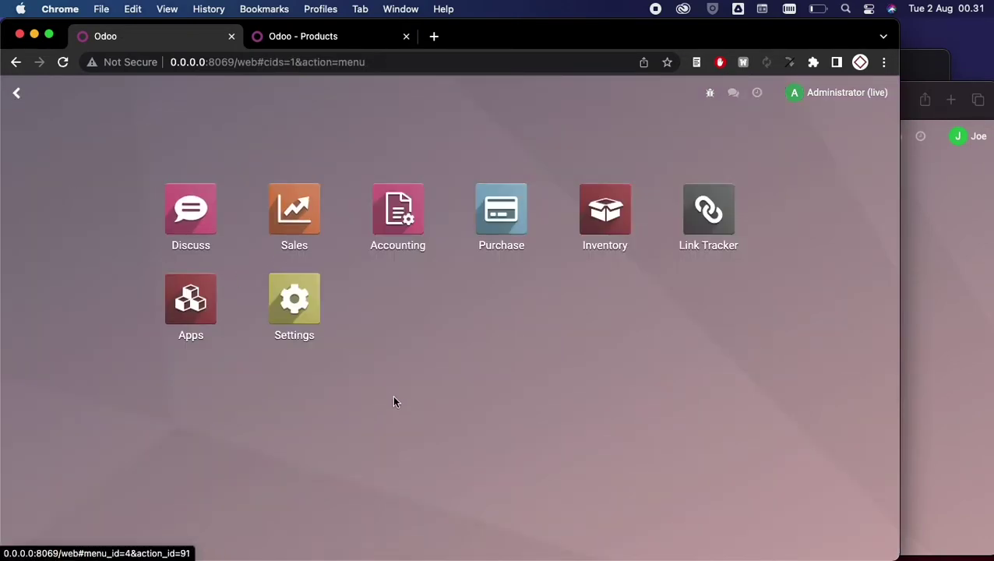
{"action": "left_click", "coordinate": [303, 331]}
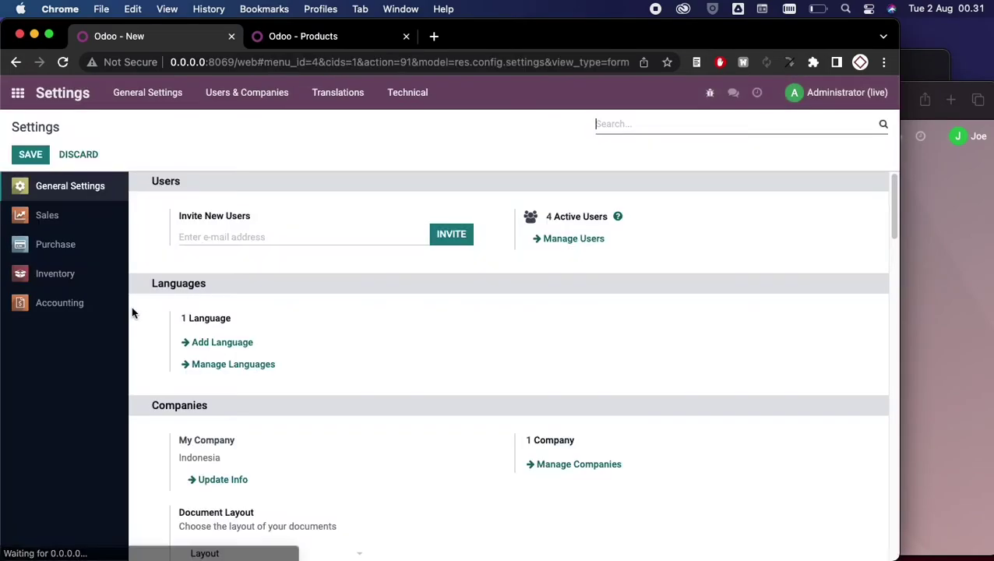
{"action": "left_click", "coordinate": [53, 279]}
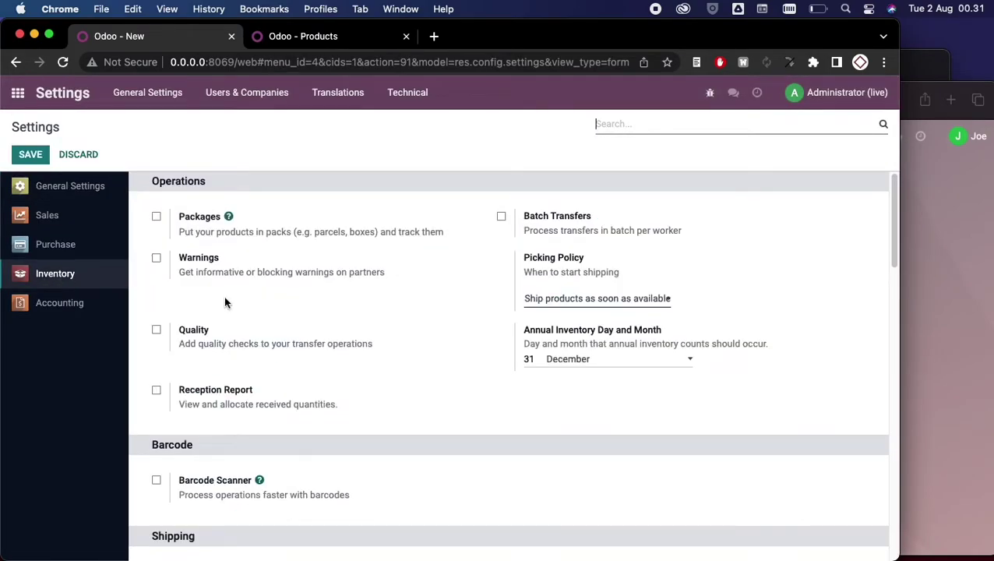
{"action": "scroll", "coordinate": [234, 302], "scroll_direction": "down", "scroll_amount": 4}
{"action": "scroll", "coordinate": [237, 302], "scroll_direction": "down", "scroll_amount": 3}
{"action": "scroll", "coordinate": [236, 299], "scroll_direction": "down", "scroll_amount": 5}
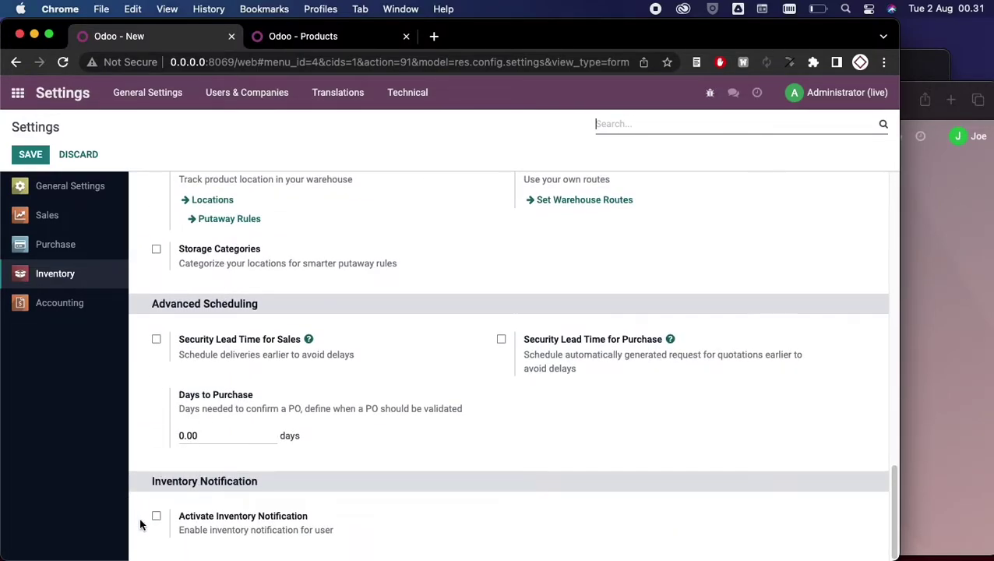
{"action": "left_click", "coordinate": [156, 516]}
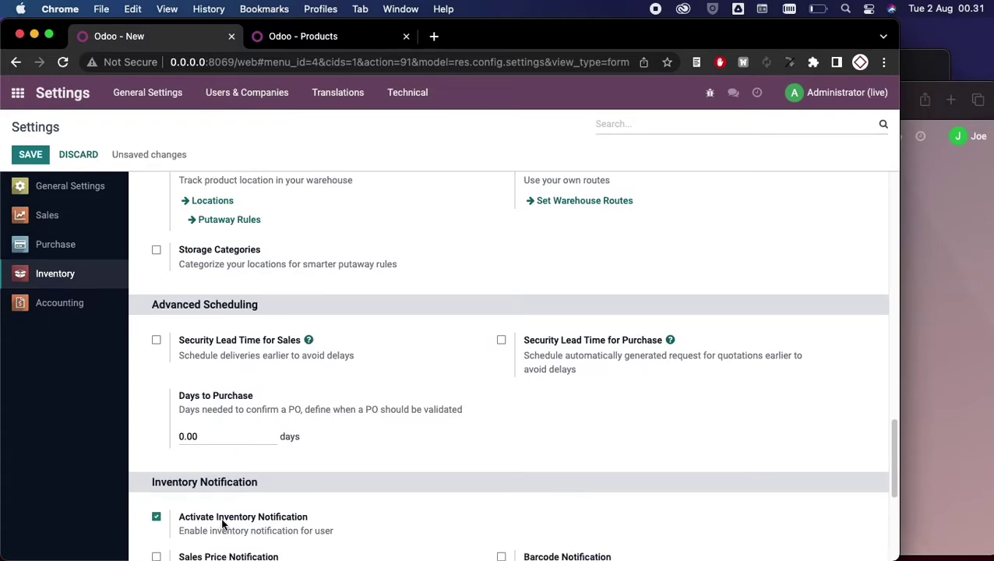
Enable Sales Price Notification with type Send Messages, pushed to the two users signed in through Firefox and Safari
{"action": "scroll", "coordinate": [408, 489], "scroll_direction": "down", "scroll_amount": 5}
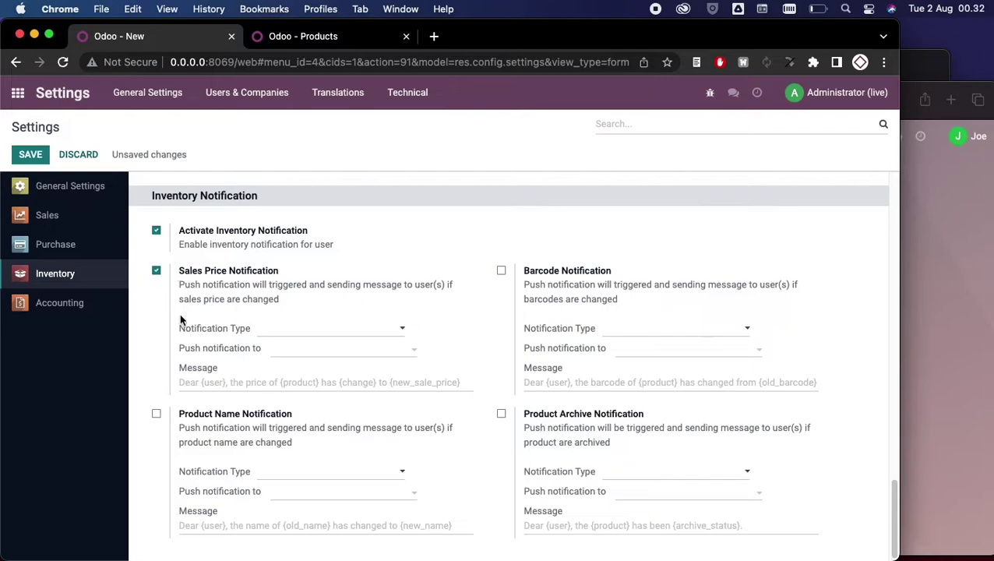
{"action": "left_click", "coordinate": [306, 333]}
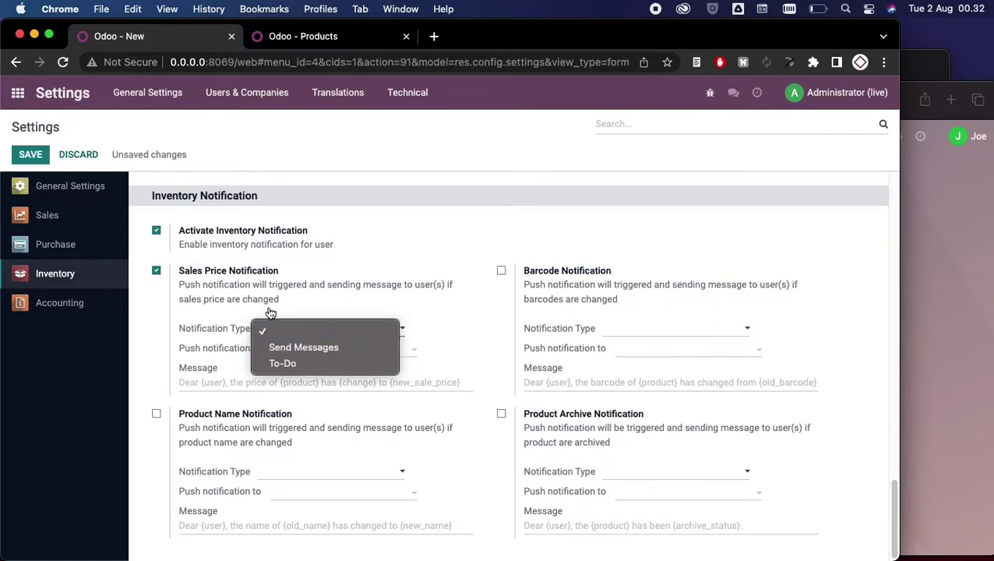
{"action": "left_click", "coordinate": [320, 347]}
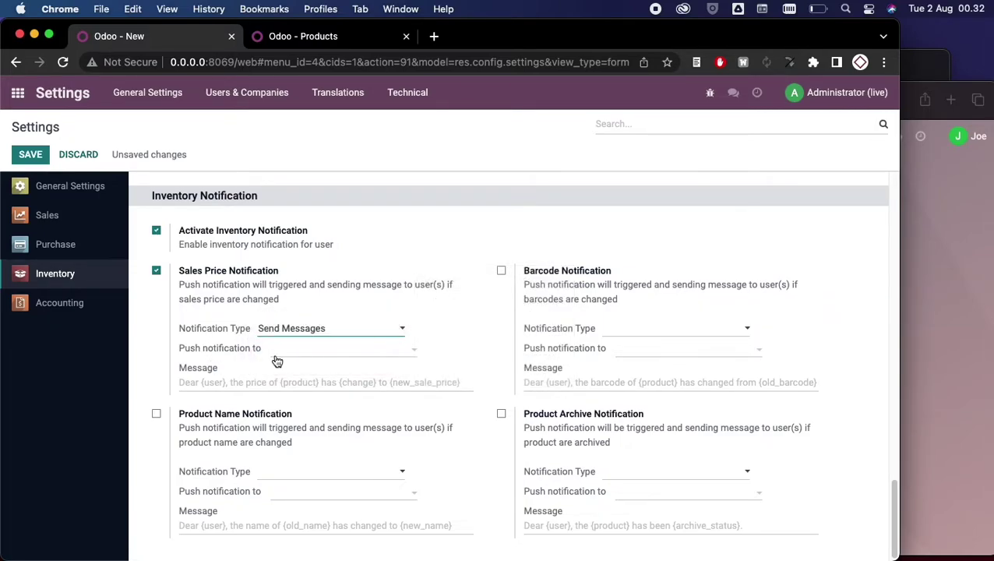
{"action": "left_click", "coordinate": [306, 349]}
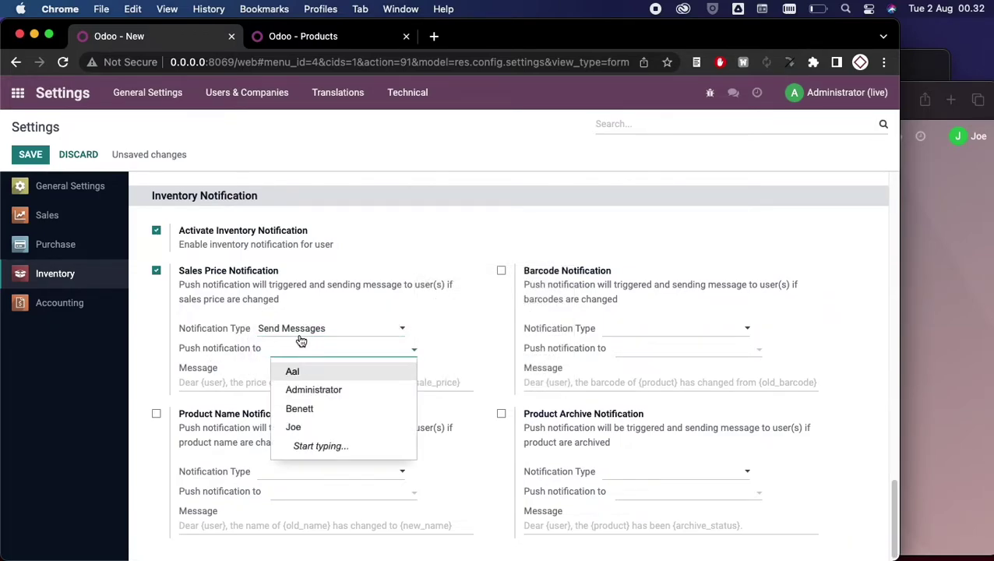
{"action": "left_click", "coordinate": [310, 411]}
{"action": "left_click", "coordinate": [351, 363]}
{"action": "left_click", "coordinate": [350, 411]}
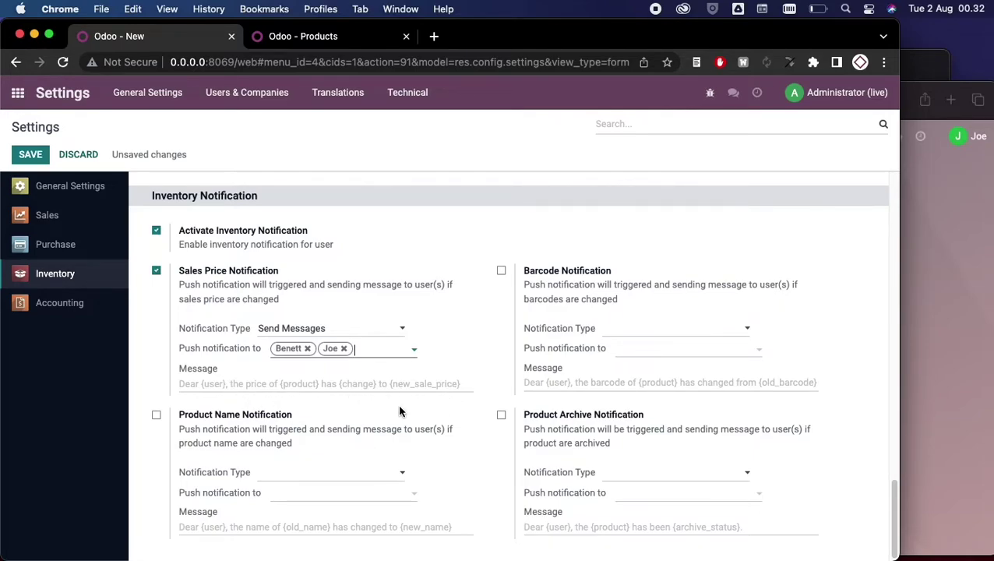
Set the sales price message to "Dear {user}, the price of {product} has {change} to {new_sale_price}" and save the settings
{"action": "left_click", "coordinate": [204, 384]}
{"action": "right_click", "coordinate": [187, 383]}
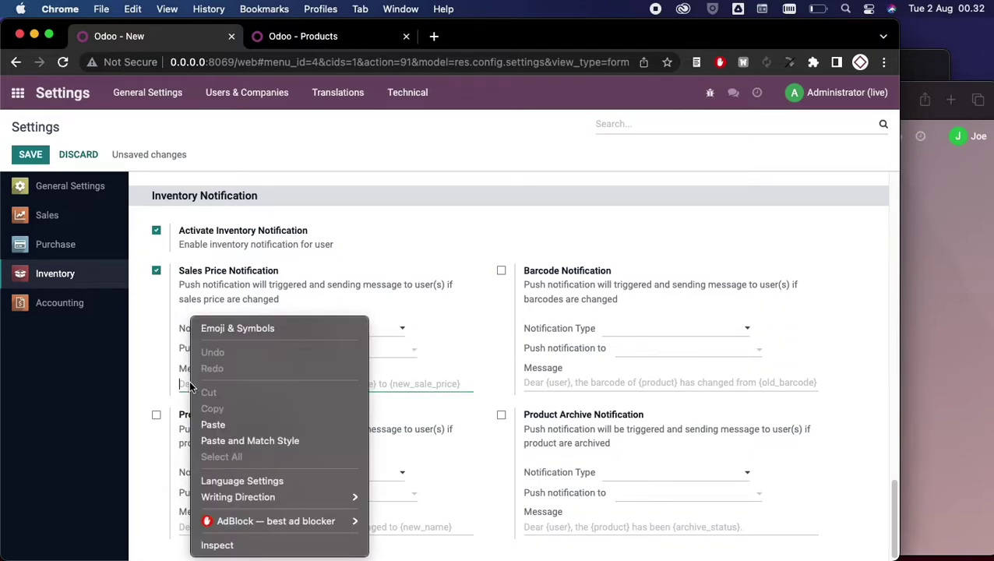
{"action": "left_click", "coordinate": [183, 384]}
{"action": "type", "text": "Dear {user}, the price of {product} has {change} to {new_sale_price}"}
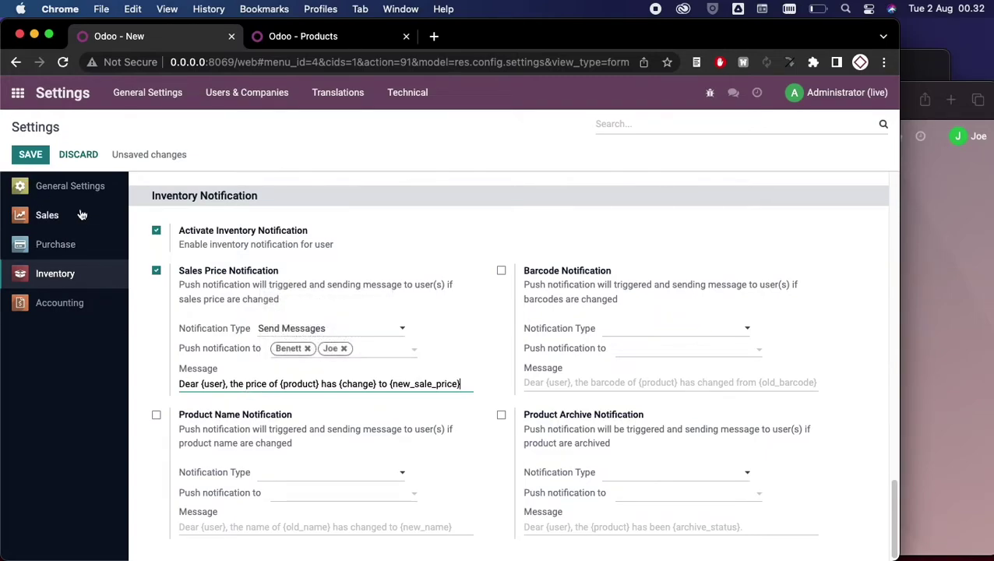
{"action": "left_click", "coordinate": [25, 160]}
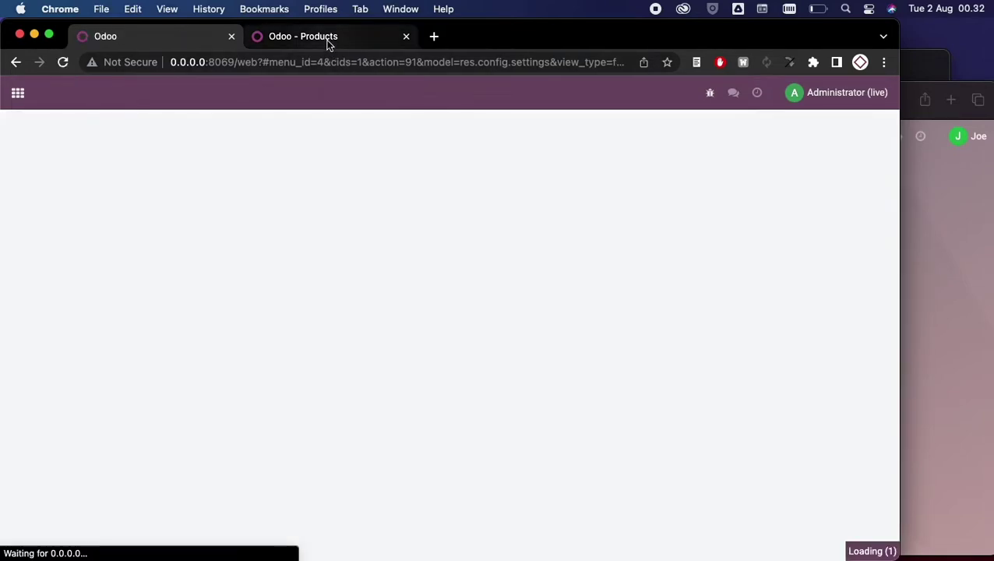
Open the Grapes product record from the Inventory product list and show its sales price details
{"action": "left_click", "coordinate": [327, 44]}
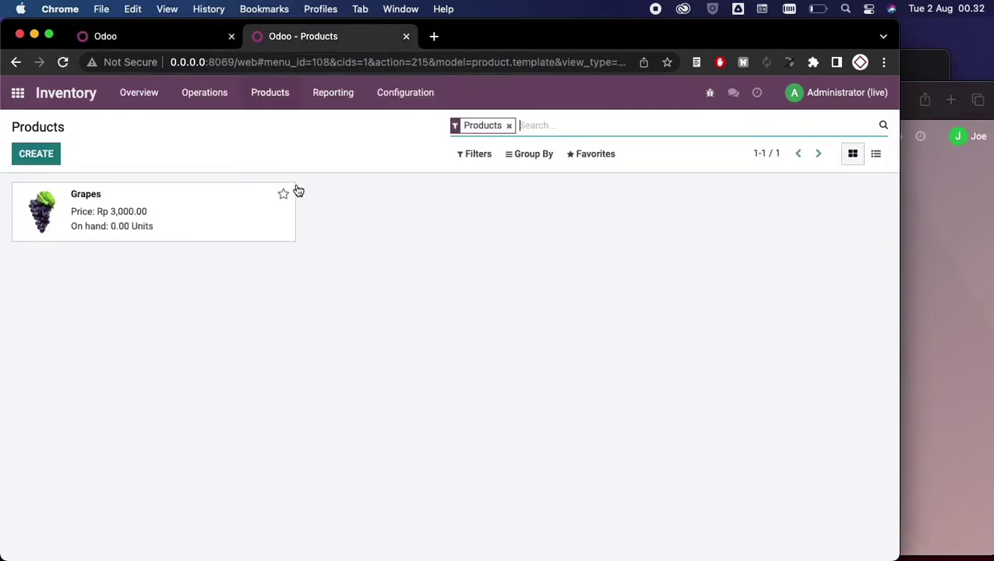
{"action": "left_click", "coordinate": [257, 102]}
{"action": "left_click", "coordinate": [403, 206]}
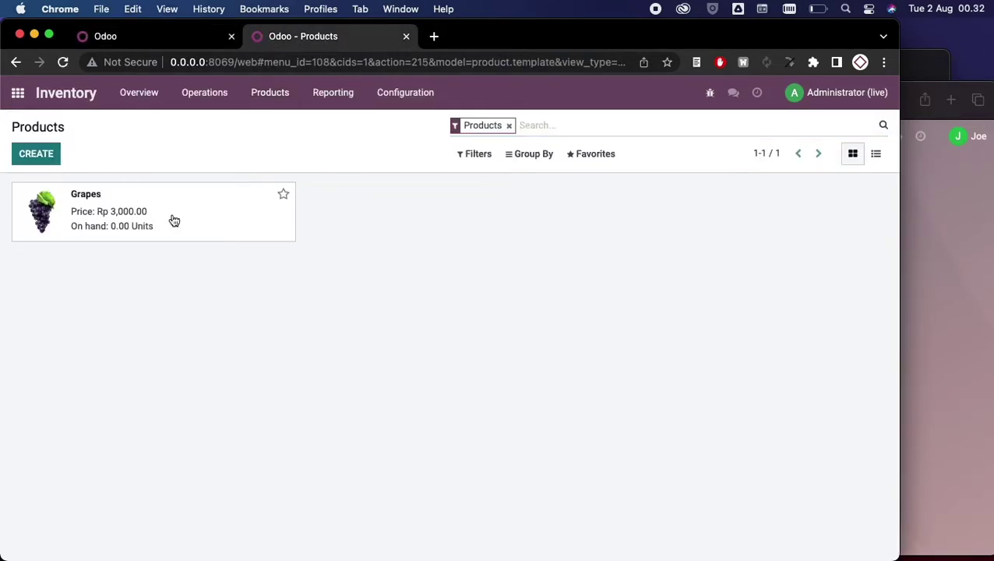
{"action": "left_click", "coordinate": [173, 214]}
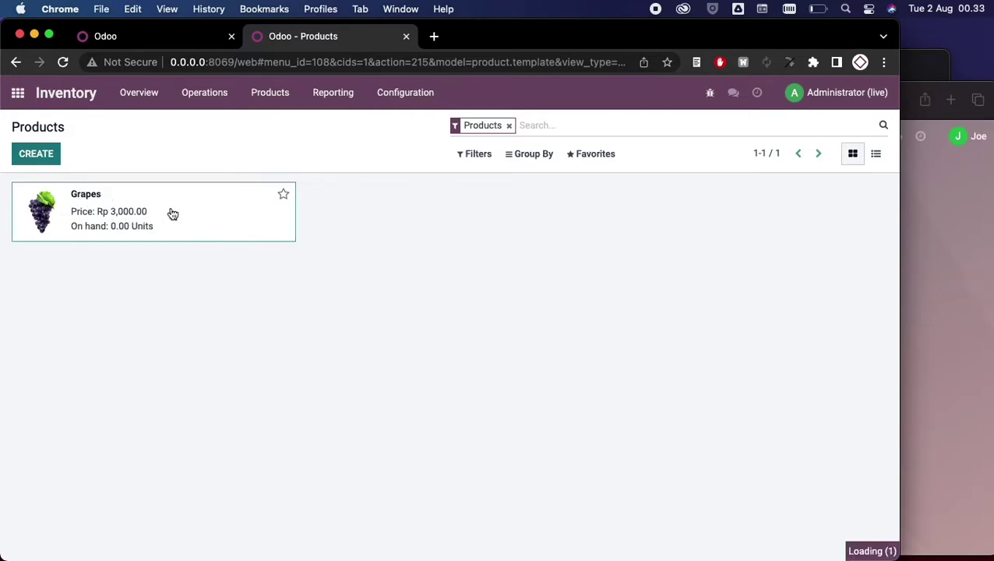
{"action": "scroll", "coordinate": [369, 244], "scroll_direction": "down", "scroll_amount": 5}
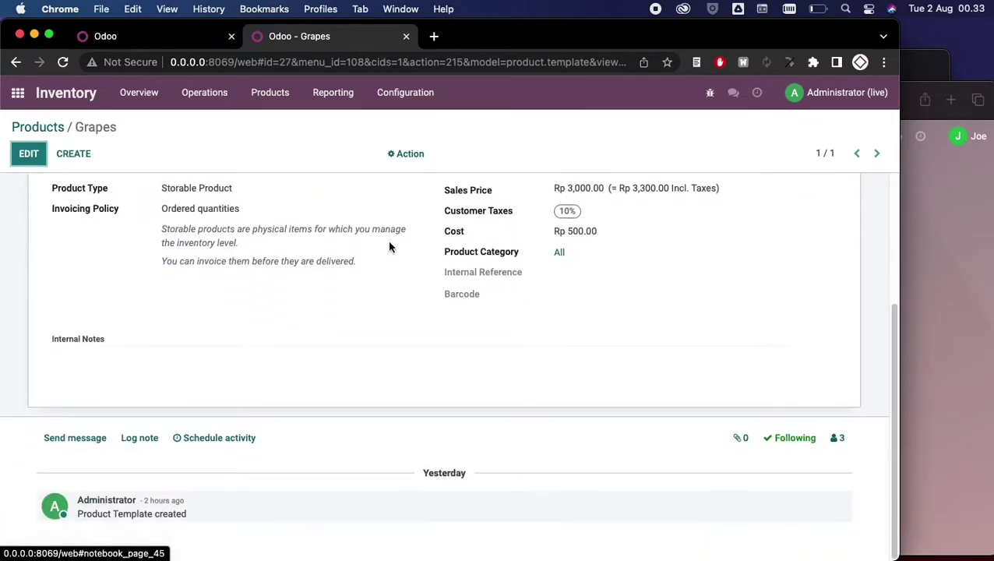
Make the Grapes product editable, and check the current messages of the users in Safari and Firefox
{"action": "scroll", "coordinate": [672, 314], "scroll_direction": "up", "scroll_amount": 1}
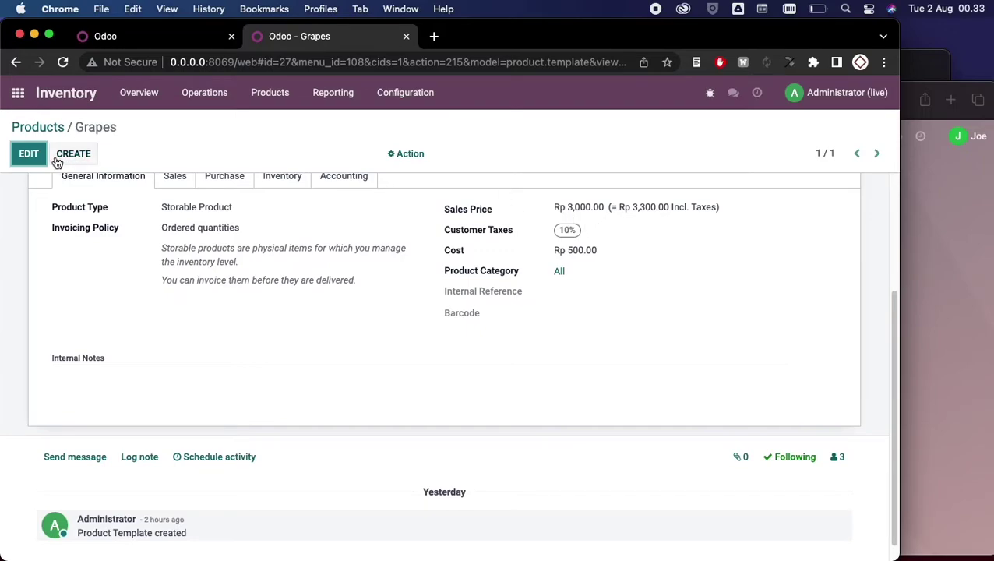
{"action": "left_click", "coordinate": [29, 154]}
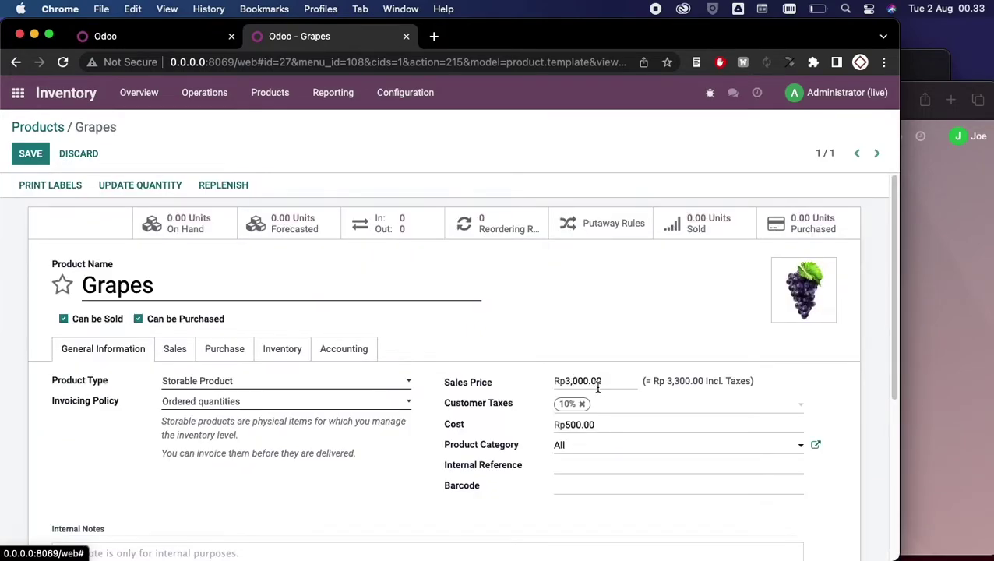
{"action": "left_click", "coordinate": [905, 267]}
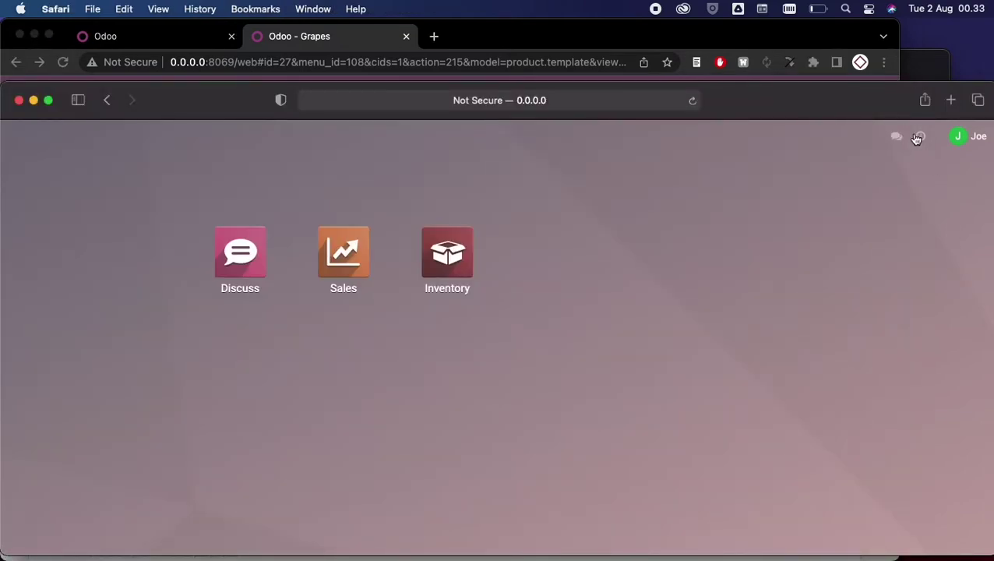
{"action": "left_click", "coordinate": [907, 71]}
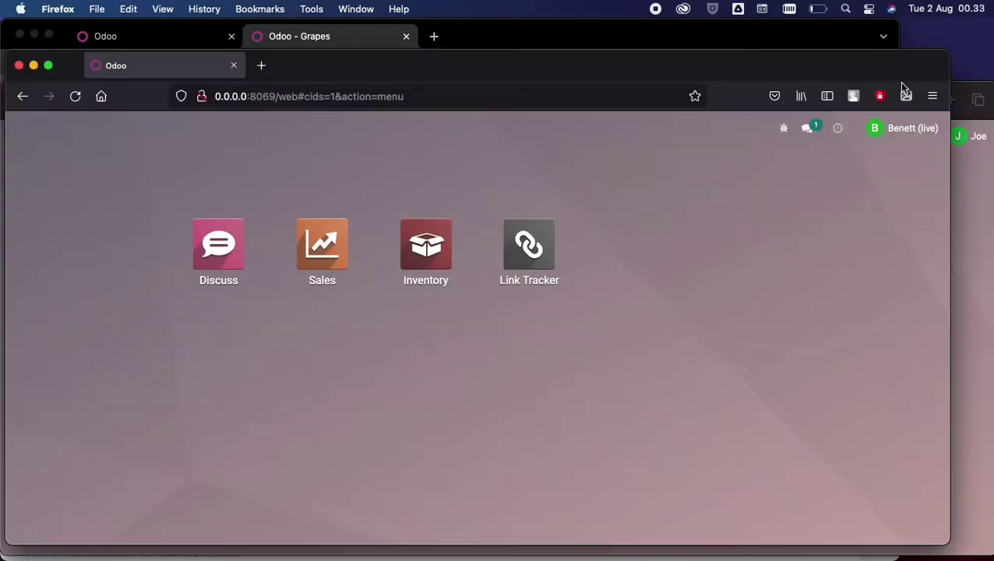
{"action": "left_click", "coordinate": [806, 131]}
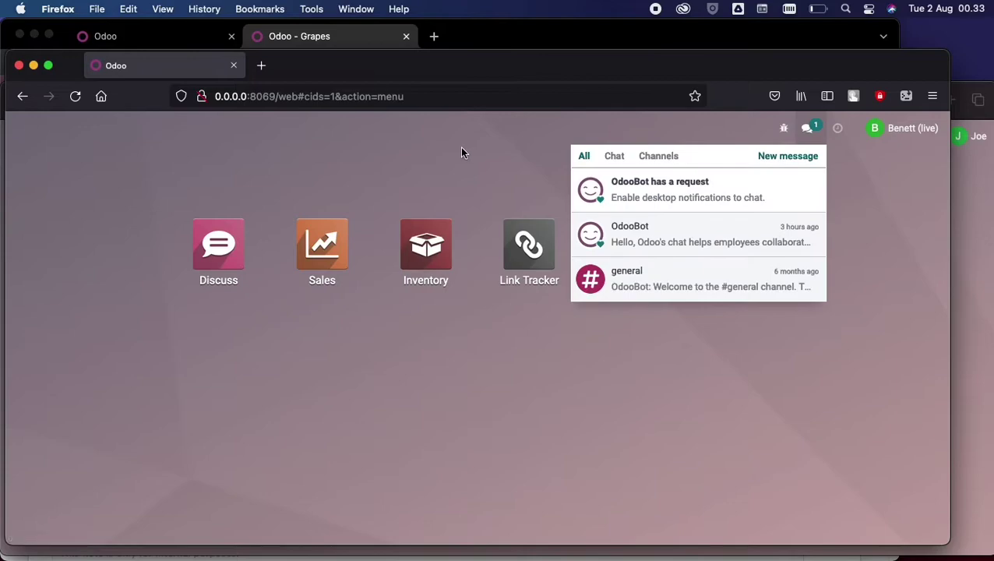
Return to the Grapes product in Chrome, set its sales price to 4000 and save the record
{"action": "left_click", "coordinate": [308, 42]}
{"action": "scroll", "coordinate": [477, 388], "scroll_direction": "down", "scroll_amount": 5}
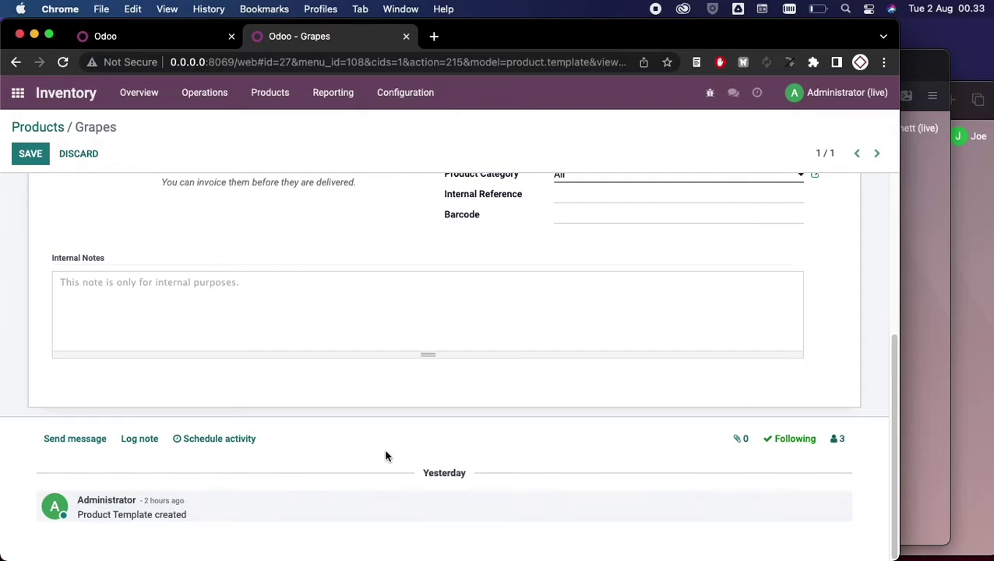
{"action": "scroll", "coordinate": [545, 377], "scroll_direction": "up", "scroll_amount": 3}
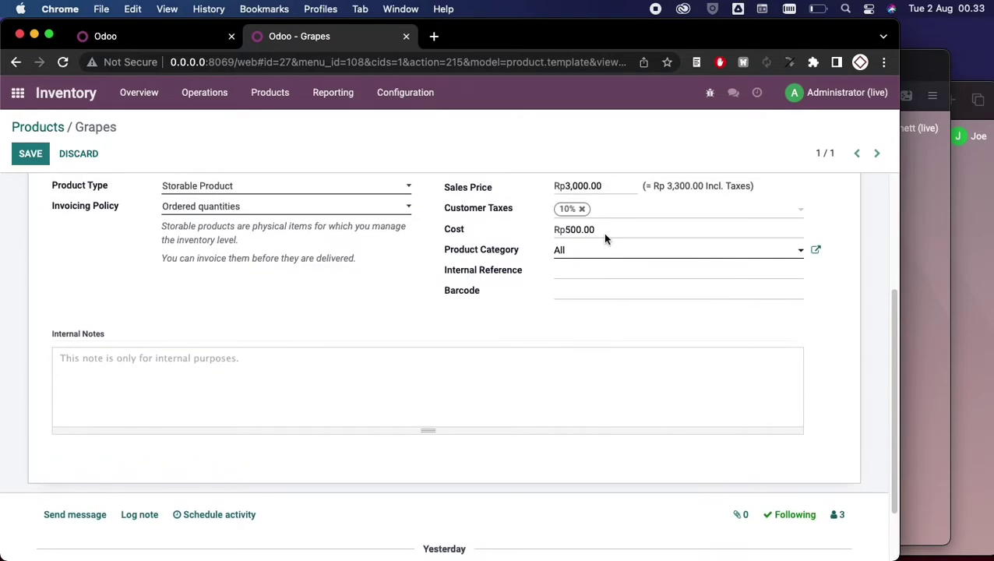
{"action": "left_click", "coordinate": [614, 185]}
{"action": "type", "text": "400"}
{"action": "left_click", "coordinate": [31, 154]}
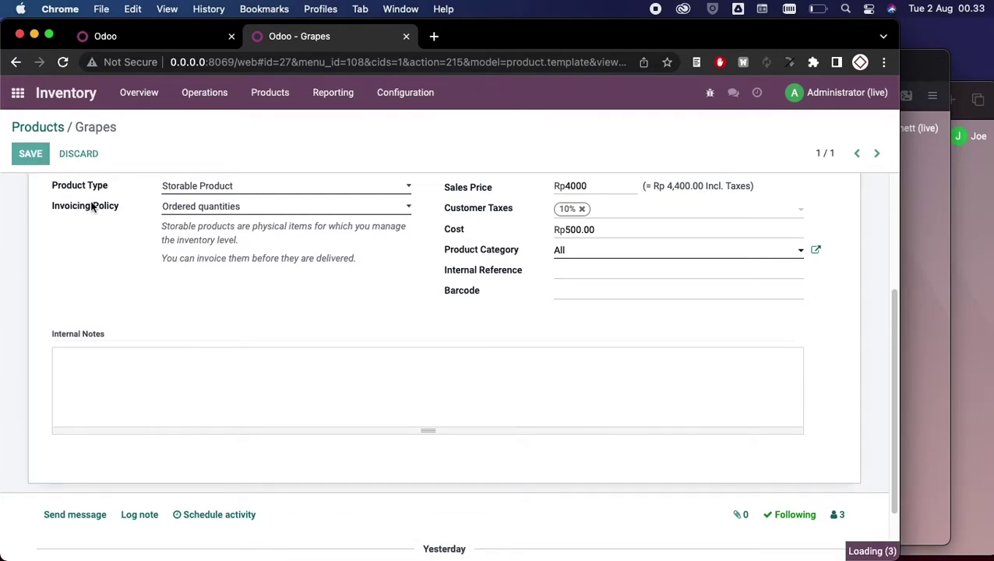
Examine the Grapes record's sales price and the notification messages logged beneath the product form
{"action": "scroll", "coordinate": [204, 312], "scroll_direction": "down", "scroll_amount": 3}
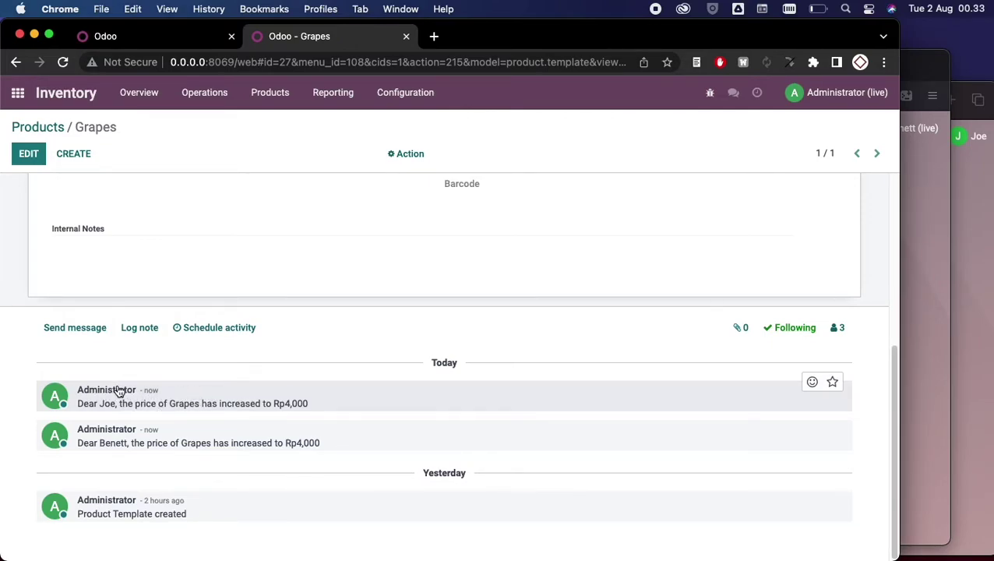
{"action": "scroll", "coordinate": [379, 368], "scroll_direction": "up", "scroll_amount": 5}
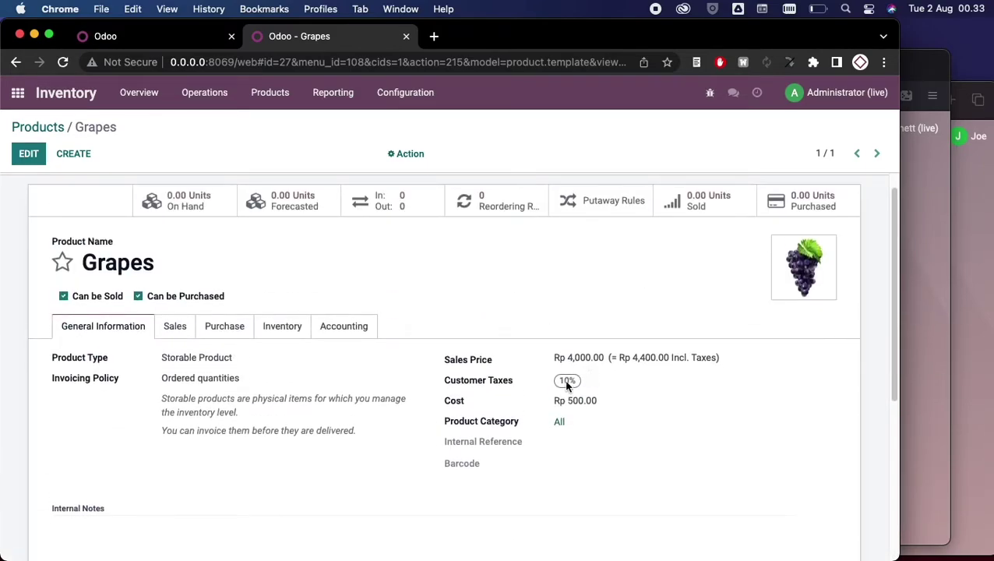
{"action": "scroll", "coordinate": [266, 441], "scroll_direction": "down", "scroll_amount": 5}
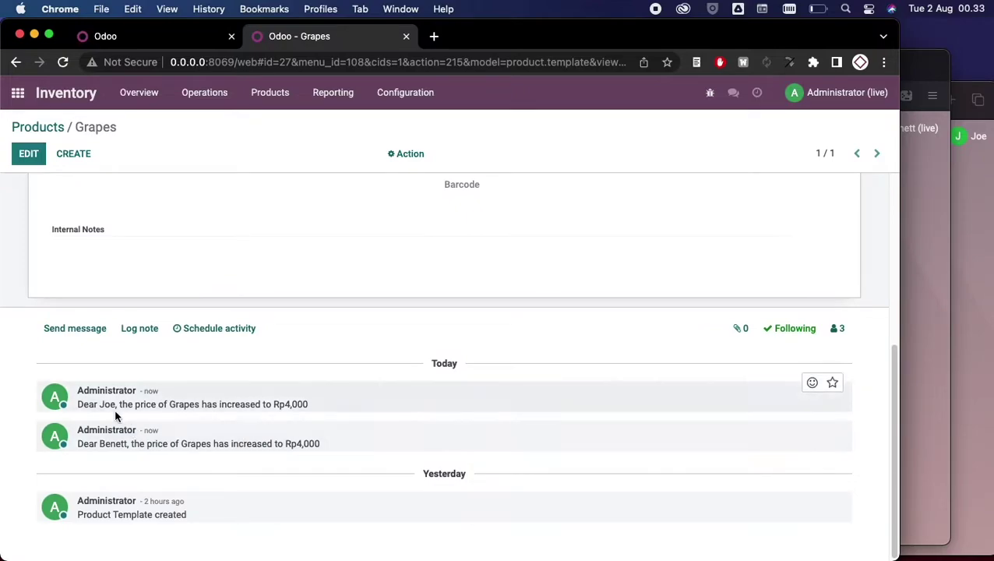
{"action": "scroll", "coordinate": [519, 434], "scroll_direction": "up", "scroll_amount": 3}
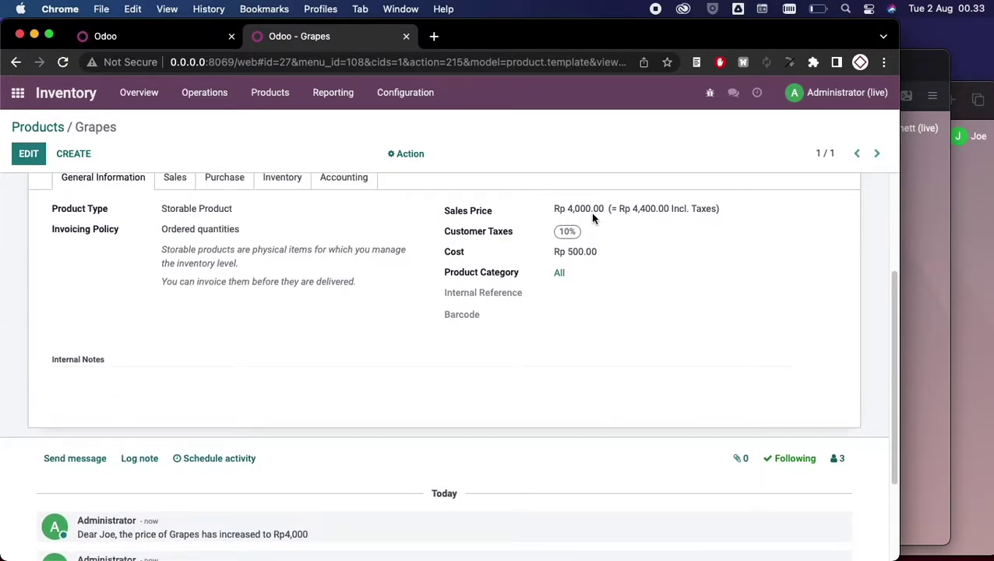
{"action": "scroll", "coordinate": [603, 282], "scroll_direction": "up", "scroll_amount": 1}
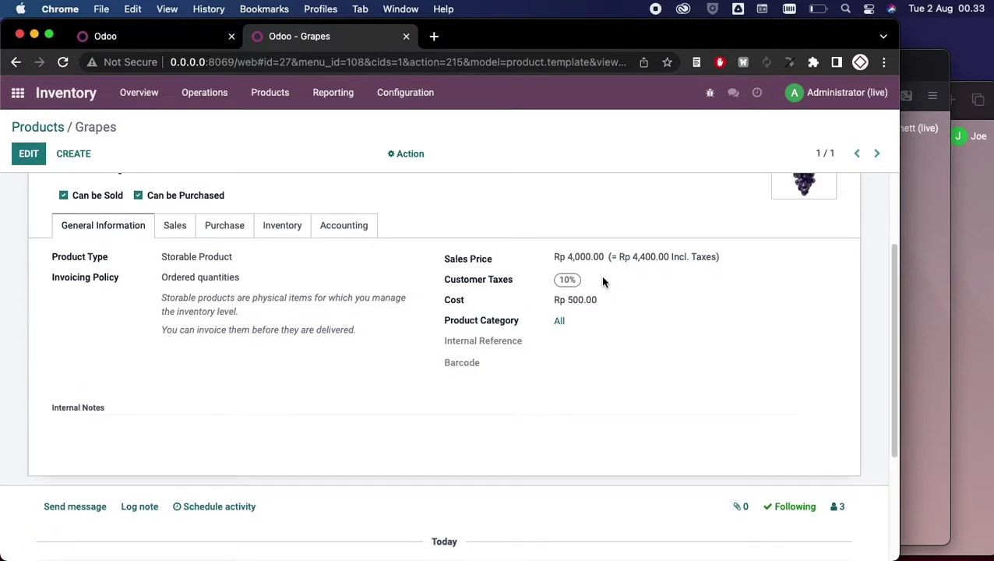
{"action": "scroll", "coordinate": [601, 275], "scroll_direction": "up", "scroll_amount": 1}
{"action": "scroll", "coordinate": [600, 279], "scroll_direction": "up", "scroll_amount": 1}
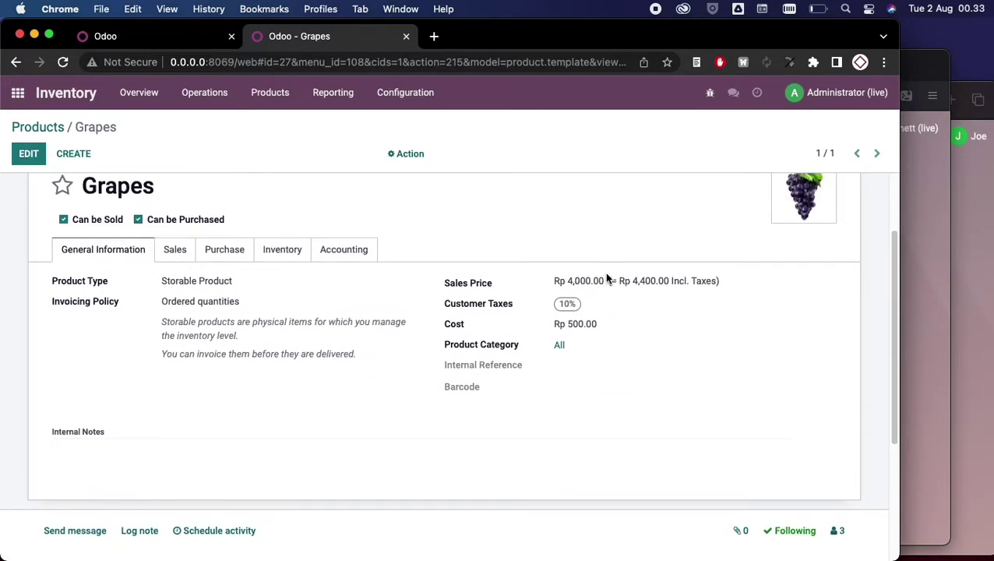
Switch to the Firefox user's session and open the Grapes price notification from the messages
{"action": "left_click", "coordinate": [938, 257]}
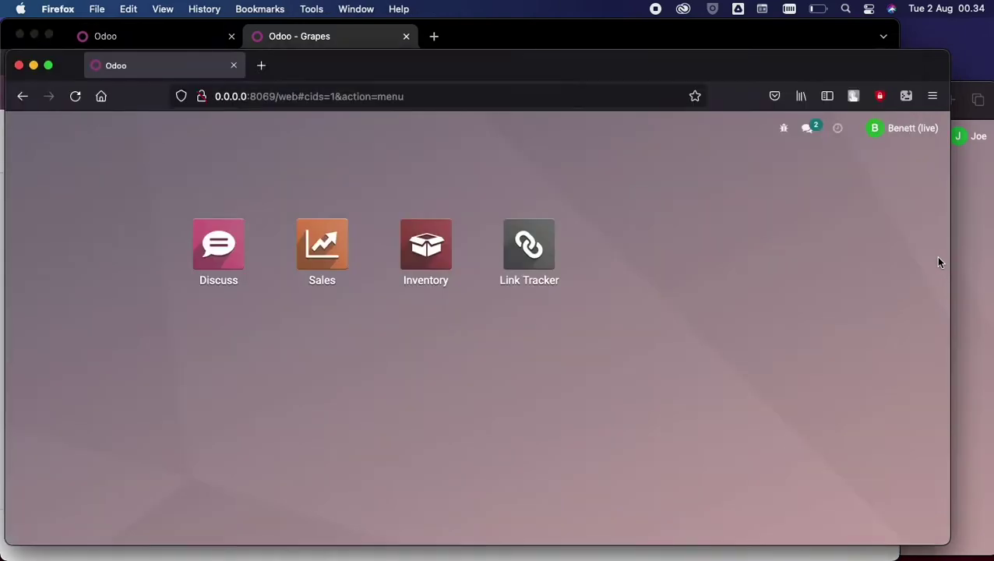
{"action": "left_click", "coordinate": [807, 130]}
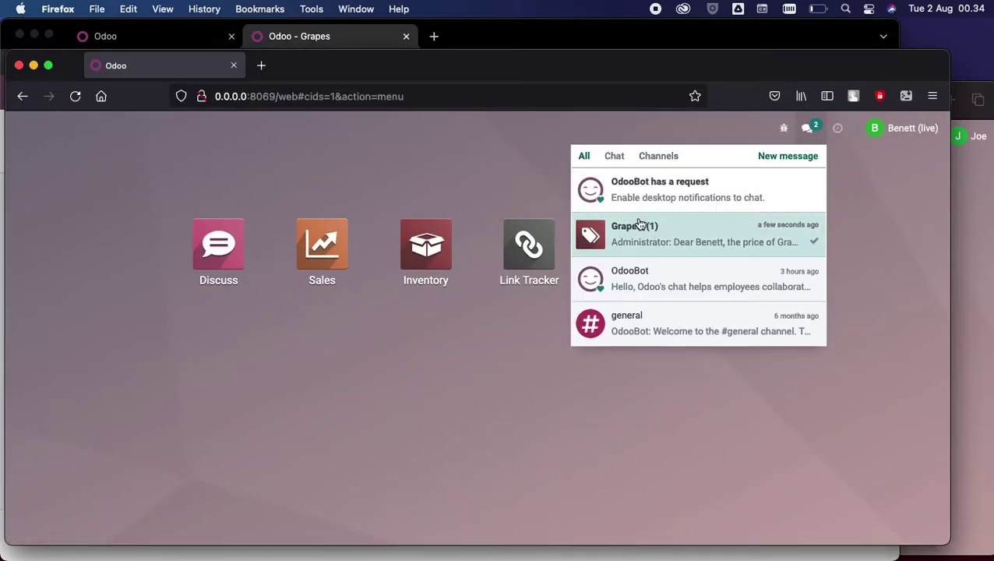
{"action": "left_click", "coordinate": [690, 244]}
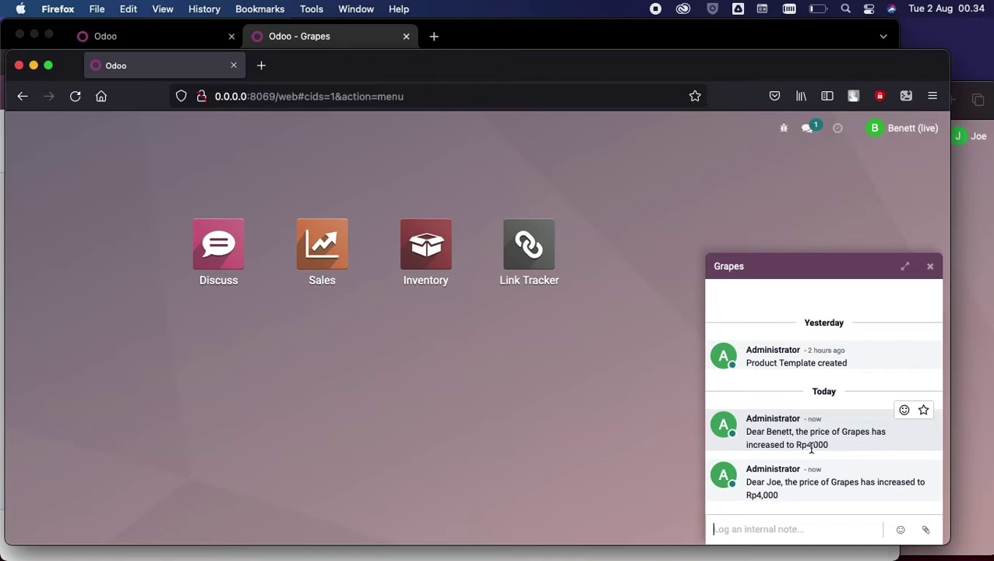
Switch to the Safari user's session, open the Discuss inbox and mark the Grapes price message as read
{"action": "left_click", "coordinate": [959, 193]}
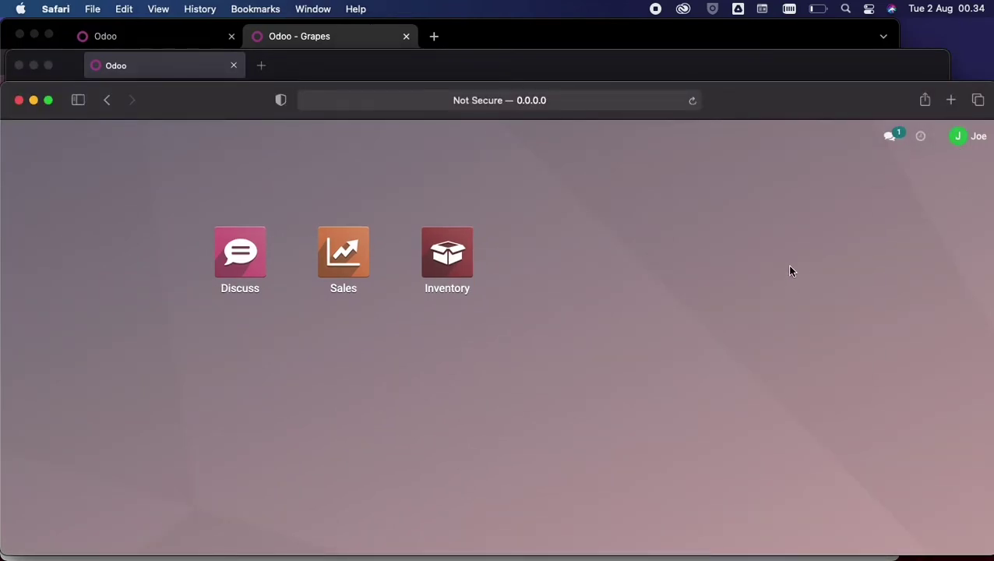
{"action": "left_click", "coordinate": [250, 271]}
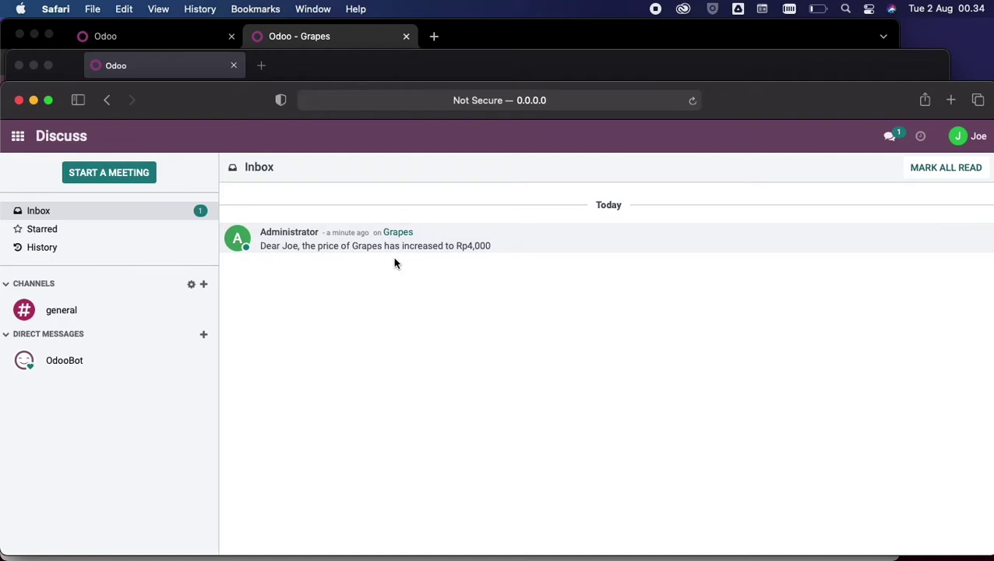
{"action": "mouse_move", "coordinate": [838, 249]}
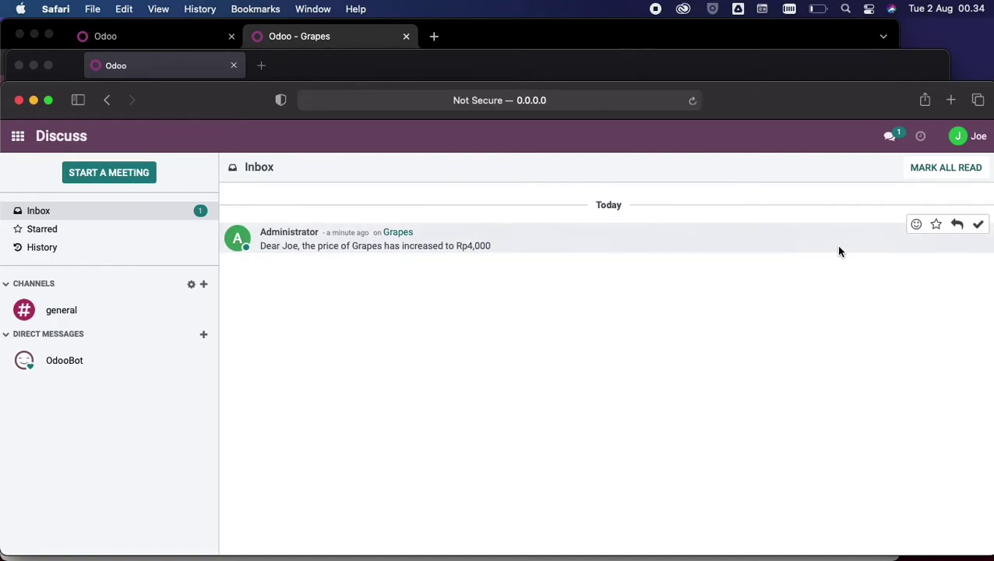
{"action": "left_click", "coordinate": [957, 226]}
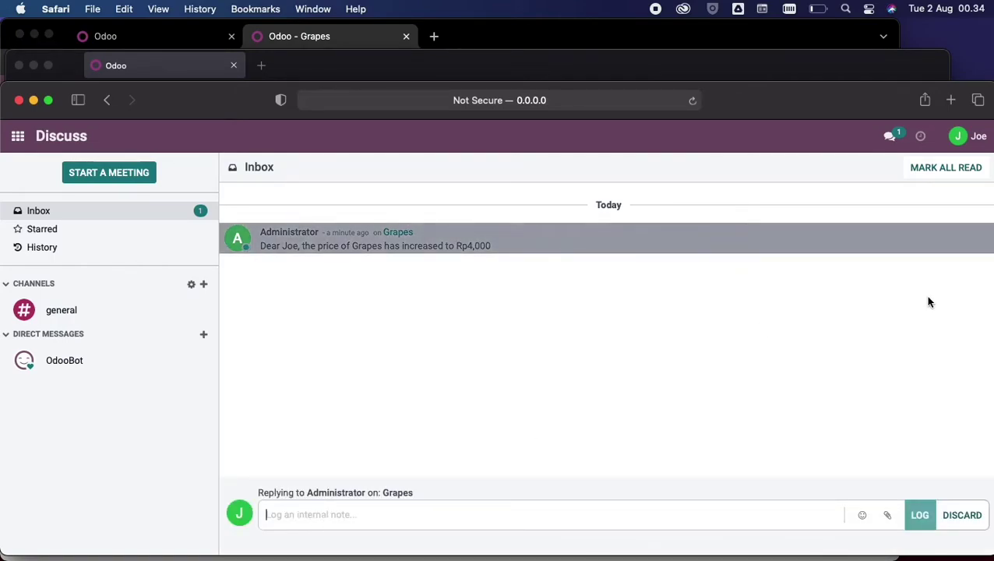
{"action": "mouse_move", "coordinate": [976, 234]}
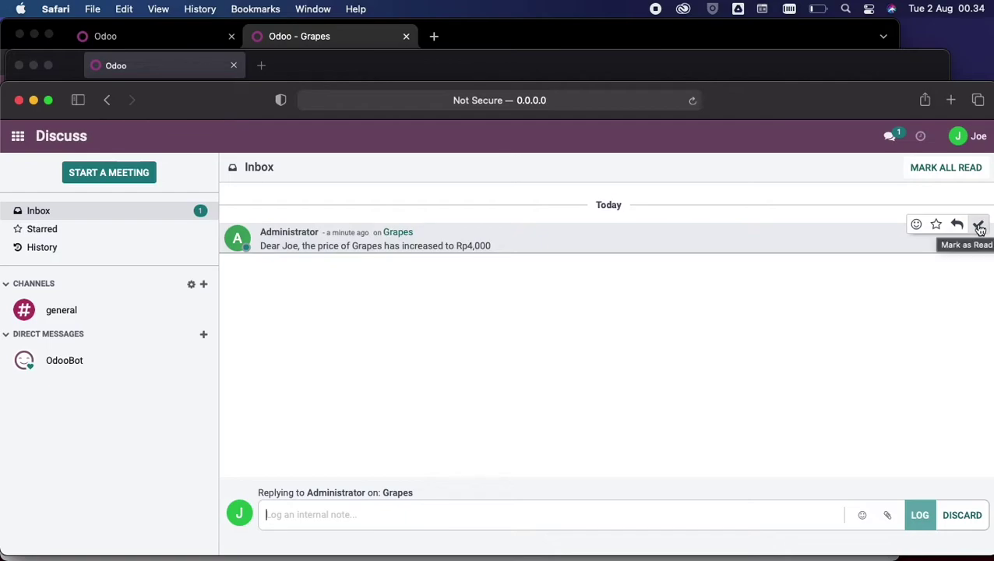
{"action": "left_click", "coordinate": [979, 227]}
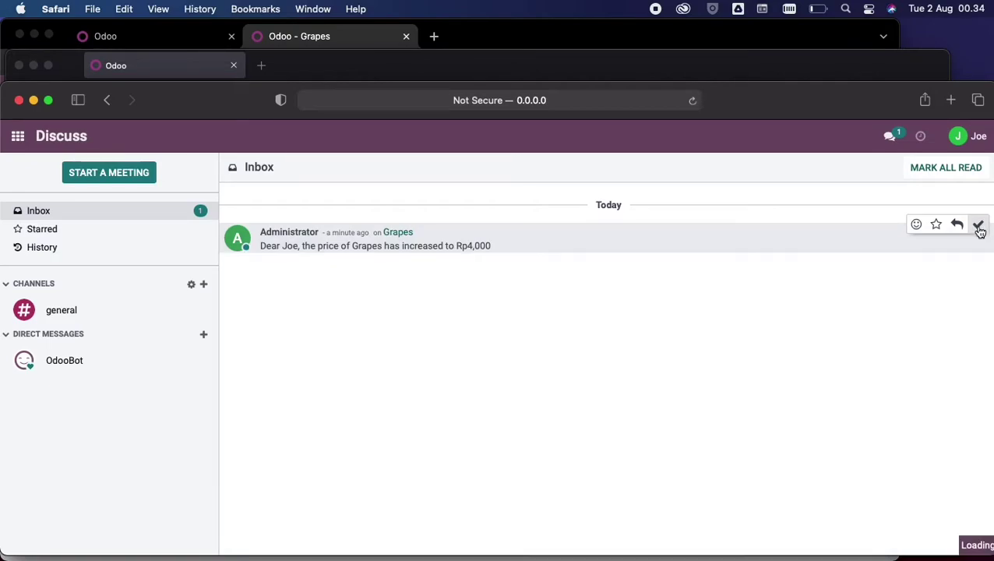
Switch back to Firefox and review that user's message list again
{"action": "left_click", "coordinate": [427, 67]}
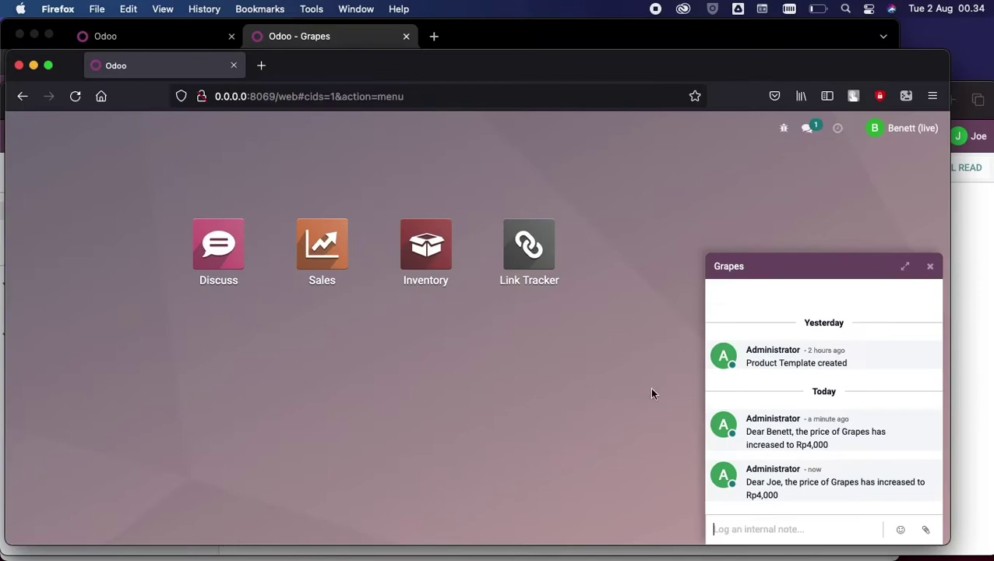
{"action": "left_click", "coordinate": [808, 128]}
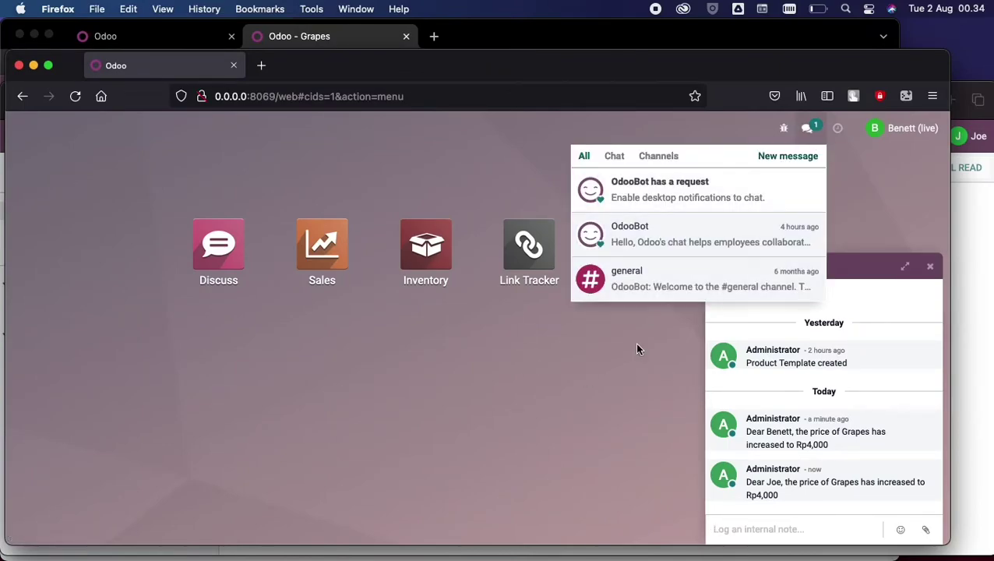
{"action": "left_click", "coordinate": [610, 364]}
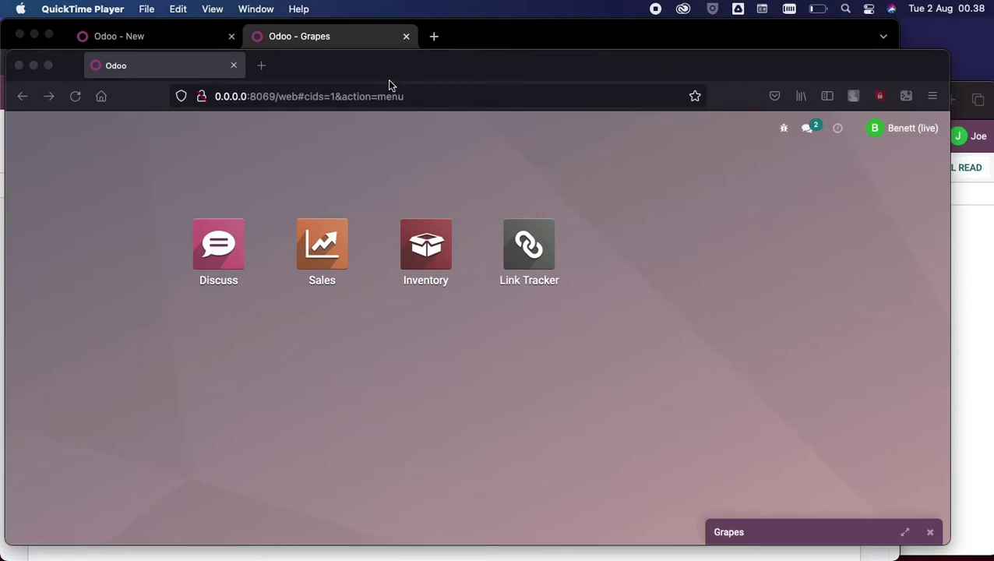
Return to the Inventory settings in Chrome and choose To-Do as the Sales Price Notification type
{"action": "left_click", "coordinate": [151, 41]}
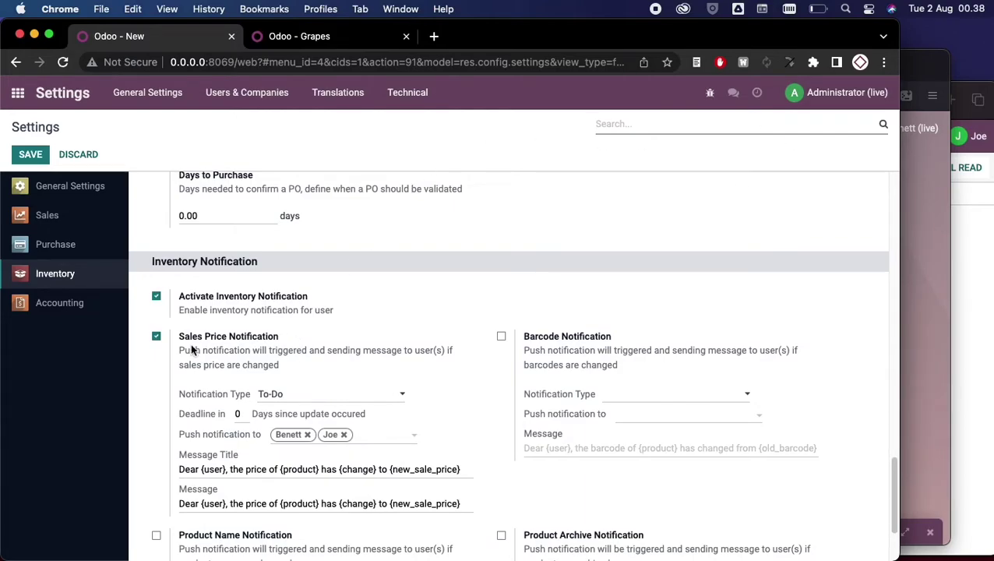
{"action": "scroll", "coordinate": [250, 386], "scroll_direction": "down", "scroll_amount": 1}
{"action": "left_click_drag", "start_coordinate": [217, 366], "coordinate": [242, 367]}
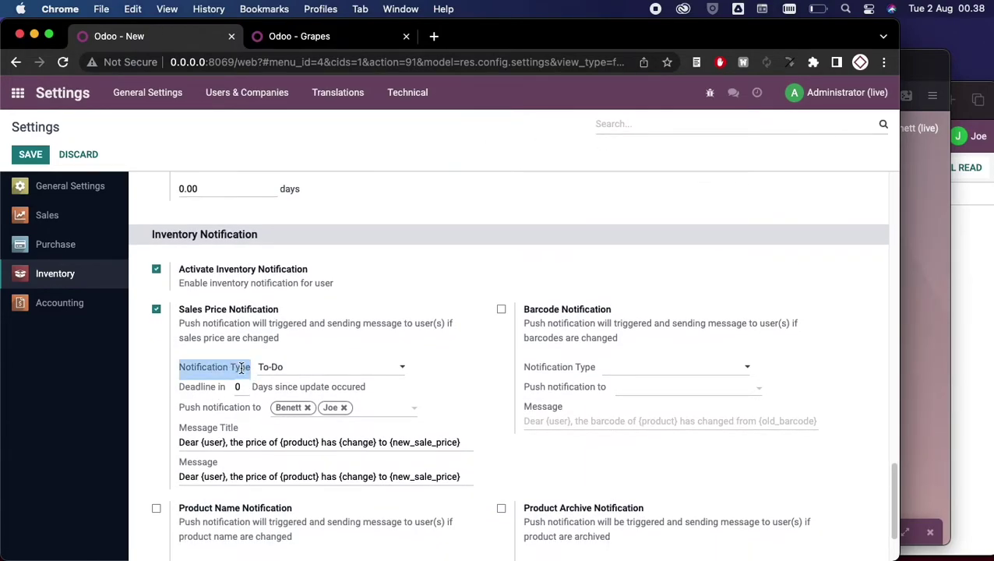
{"action": "left_click", "coordinate": [288, 369]}
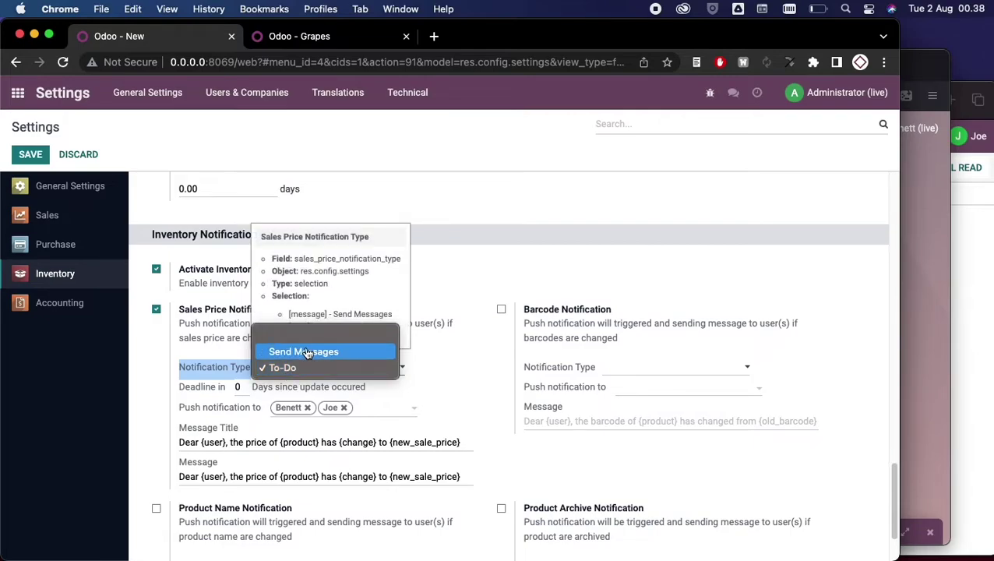
{"action": "left_click", "coordinate": [296, 351]}
{"action": "left_click", "coordinate": [290, 371]}
{"action": "left_click", "coordinate": [289, 383]}
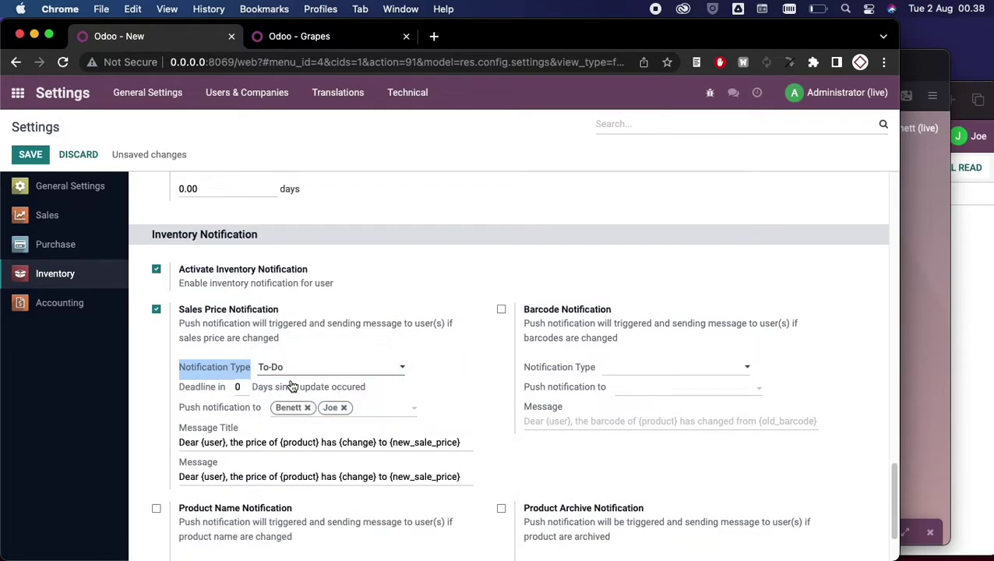
Set the Sales Price Notification's to-do deadline to 2 days since the update occurred
{"action": "left_click", "coordinate": [147, 383]}
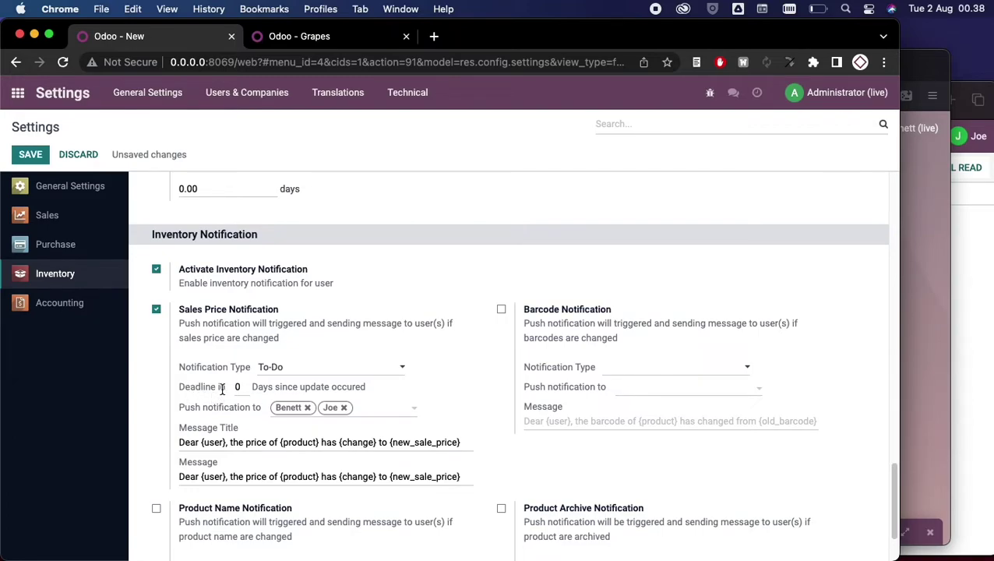
{"action": "left_click_drag", "start_coordinate": [194, 391], "coordinate": [223, 391]}
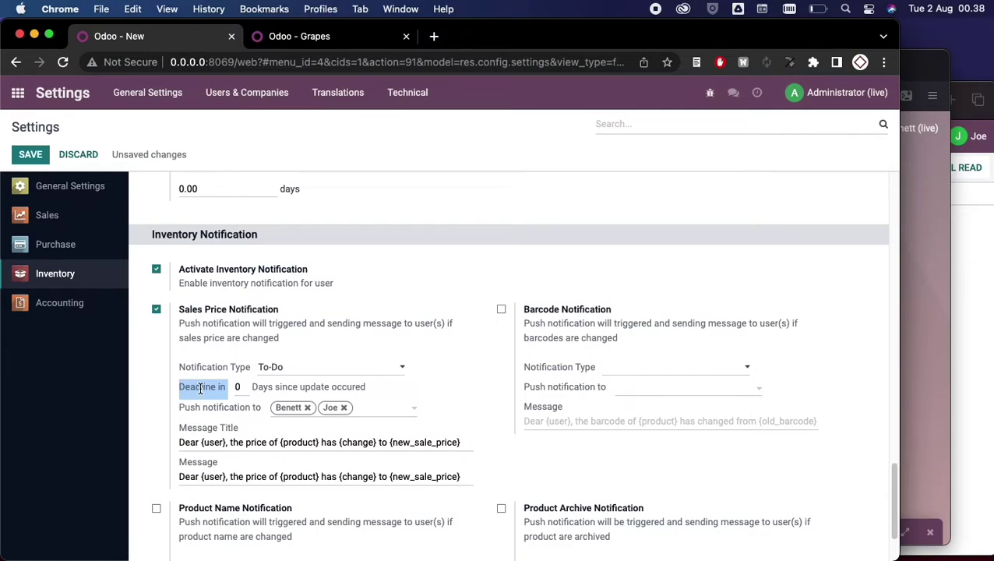
{"action": "left_click", "coordinate": [141, 385]}
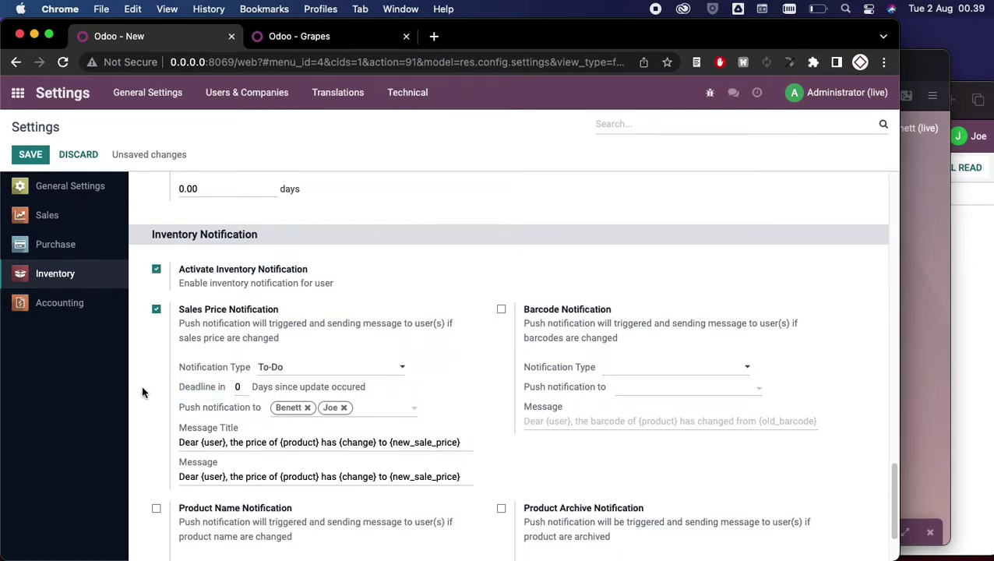
{"action": "left_click", "coordinate": [243, 394]}
{"action": "double_click", "coordinate": [242, 393]}
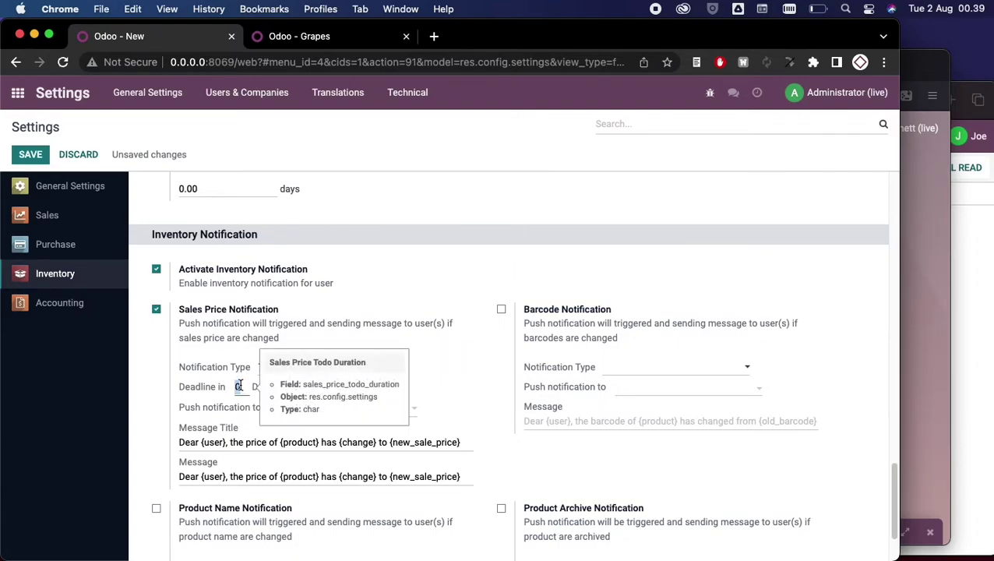
{"action": "type", "text": "2"}
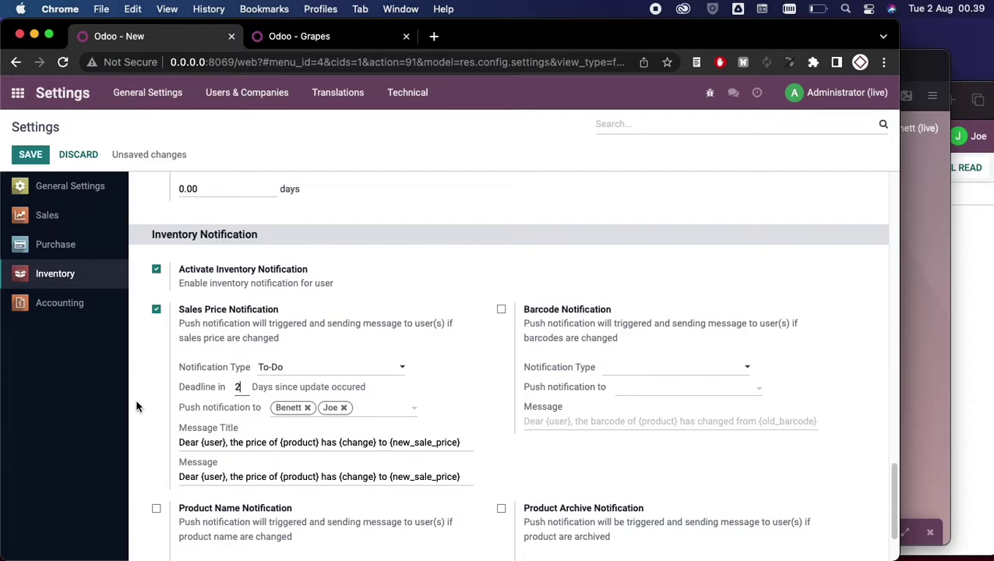
Set the Sales Price Notification's to-do deadline to 1 day, cut and restore its message title, and save the settings
{"action": "key", "text": "BackSpace"}
{"action": "type", "text": "1"}
{"action": "mouse_move", "coordinate": [180, 442]}
{"action": "left_mouse_down"}
{"action": "mouse_move", "coordinate": [477, 461]}
{"action": "mouse_move", "coordinate": [459, 443]}
{"action": "mouse_move", "coordinate": [176, 450]}
{"action": "left_mouse_up"}
{"action": "key", "text": "super+x"}
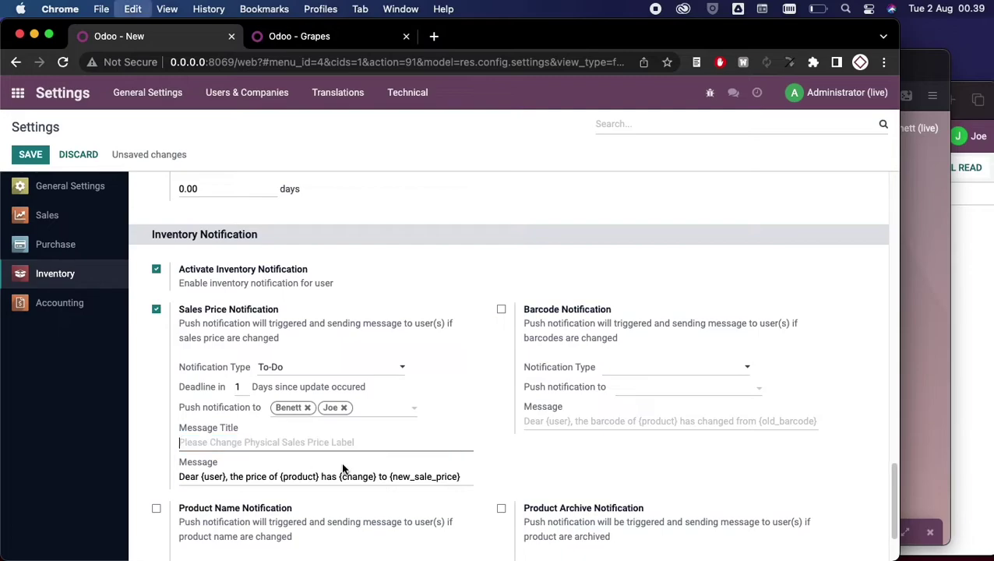
{"action": "key", "text": "super+v"}
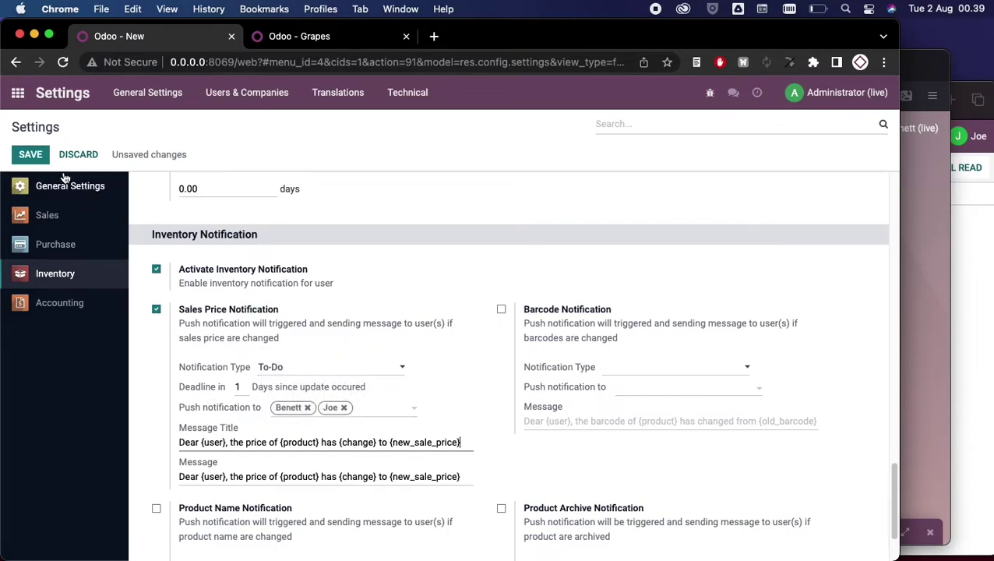
{"action": "left_click", "coordinate": [38, 155]}
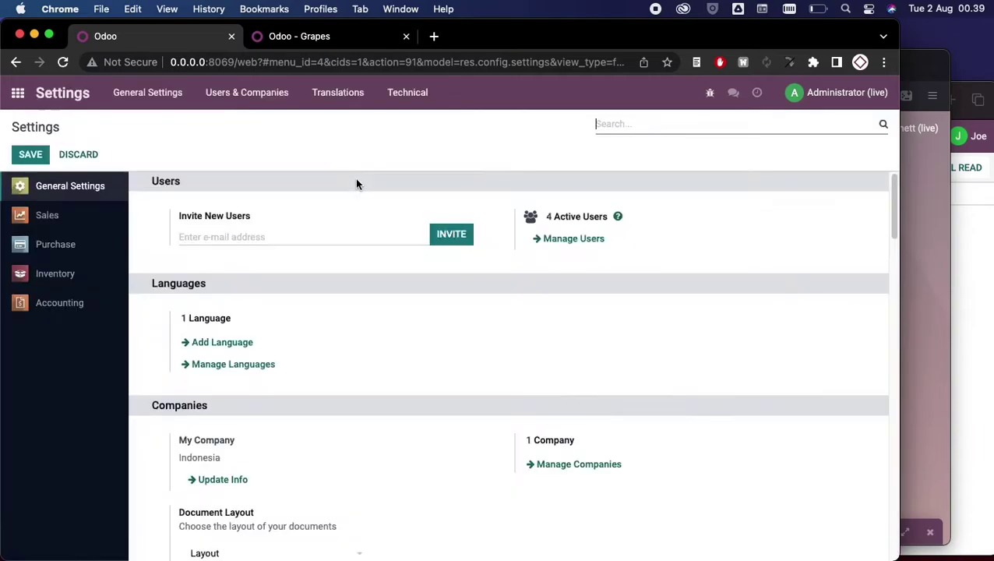
Set the Grapes product's sales price to Rp 1000 and save the product
{"action": "left_click", "coordinate": [332, 39]}
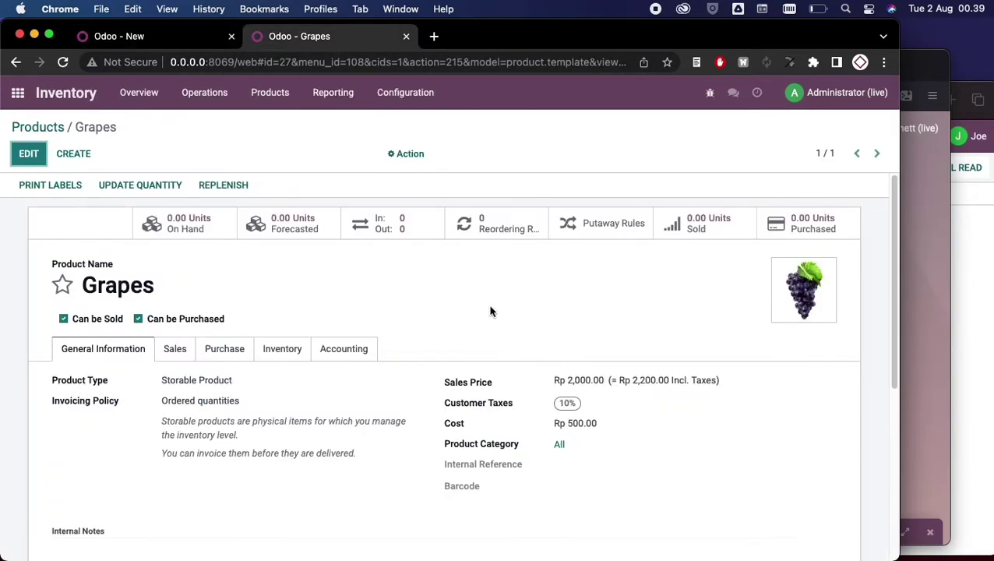
{"action": "scroll", "coordinate": [522, 346], "scroll_direction": "down", "scroll_amount": 5}
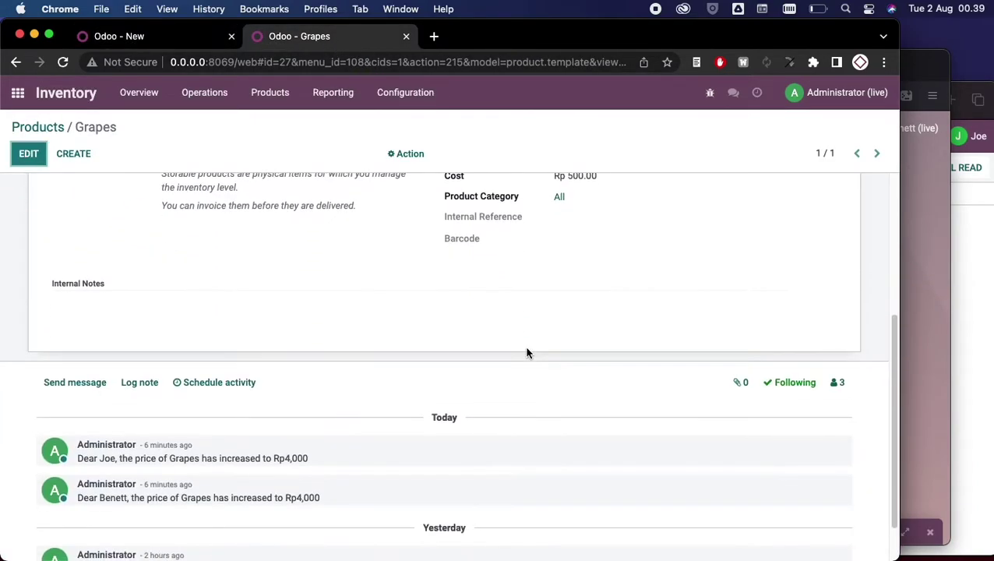
{"action": "scroll", "coordinate": [526, 352], "scroll_direction": "up", "scroll_amount": 1}
{"action": "scroll", "coordinate": [526, 353], "scroll_direction": "up", "scroll_amount": 5}
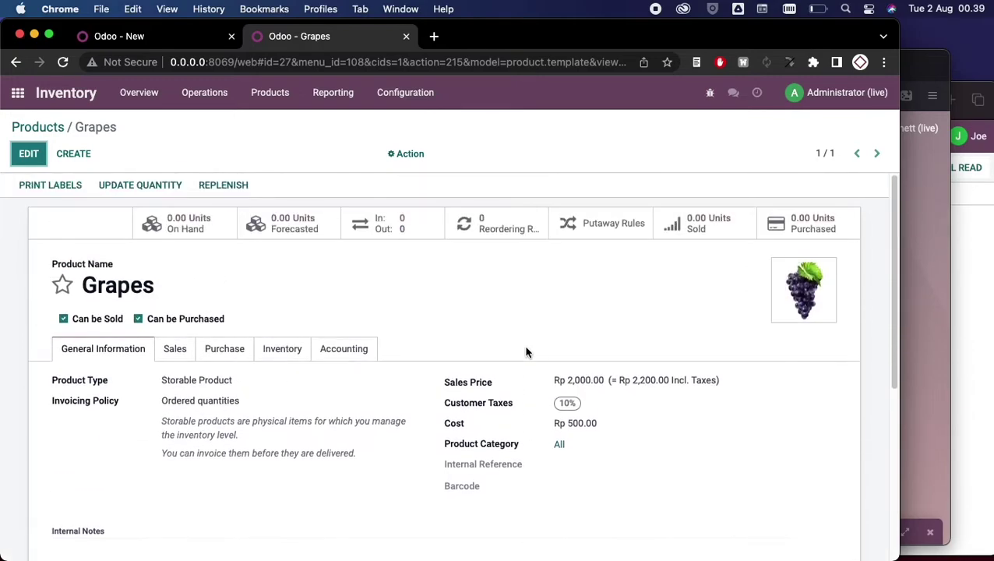
{"action": "left_click", "coordinate": [28, 154]}
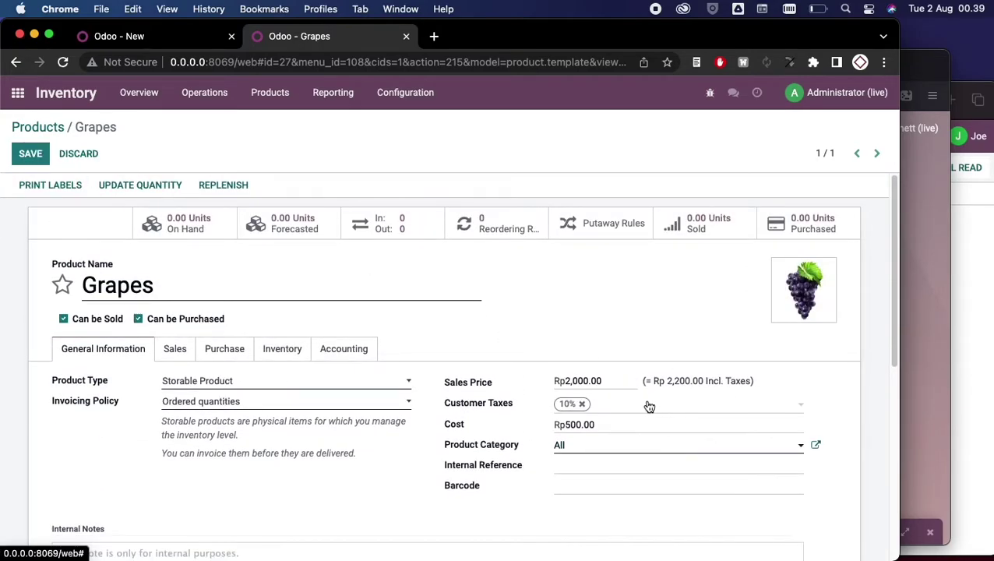
{"action": "double_click", "coordinate": [604, 381]}
{"action": "type", "text": "1000"}
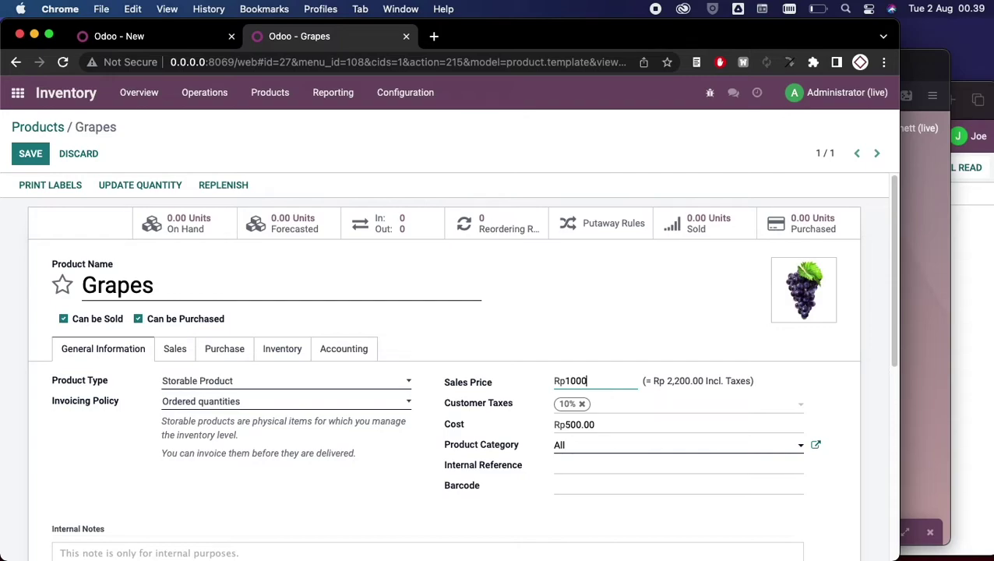
{"action": "left_click", "coordinate": [30, 153]}
Compare the planned to-do activities with the earlier price messages in the Grapes product's activity log
{"action": "scroll", "coordinate": [234, 261], "scroll_direction": "down", "scroll_amount": 8}
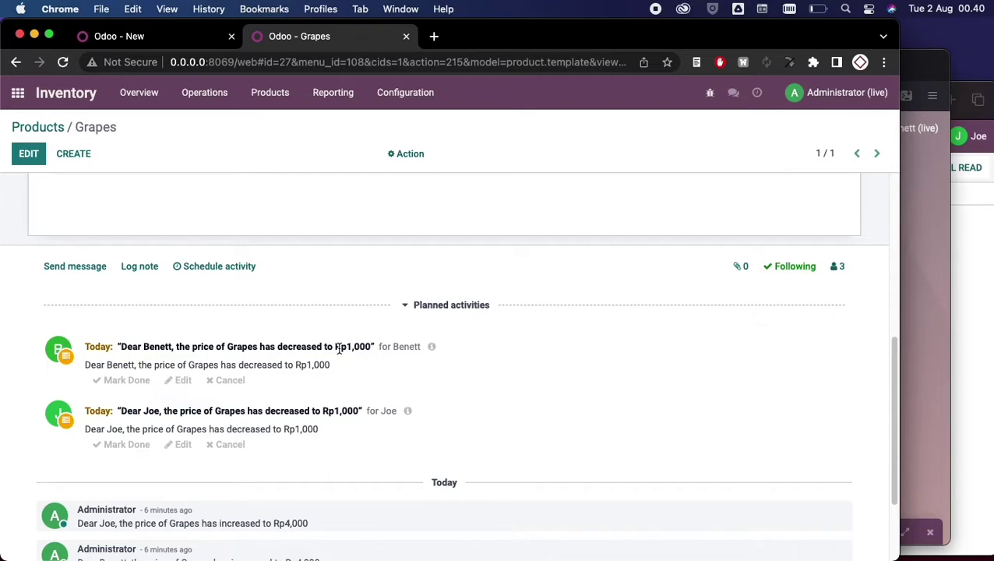
{"action": "scroll", "coordinate": [416, 432], "scroll_direction": "down", "scroll_amount": 3}
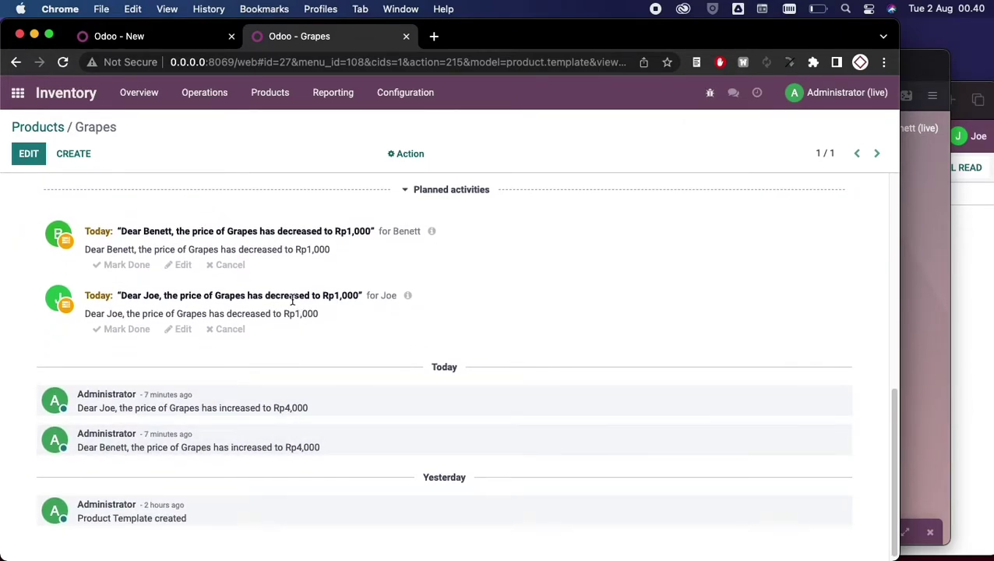
{"action": "double_click", "coordinate": [235, 407]}
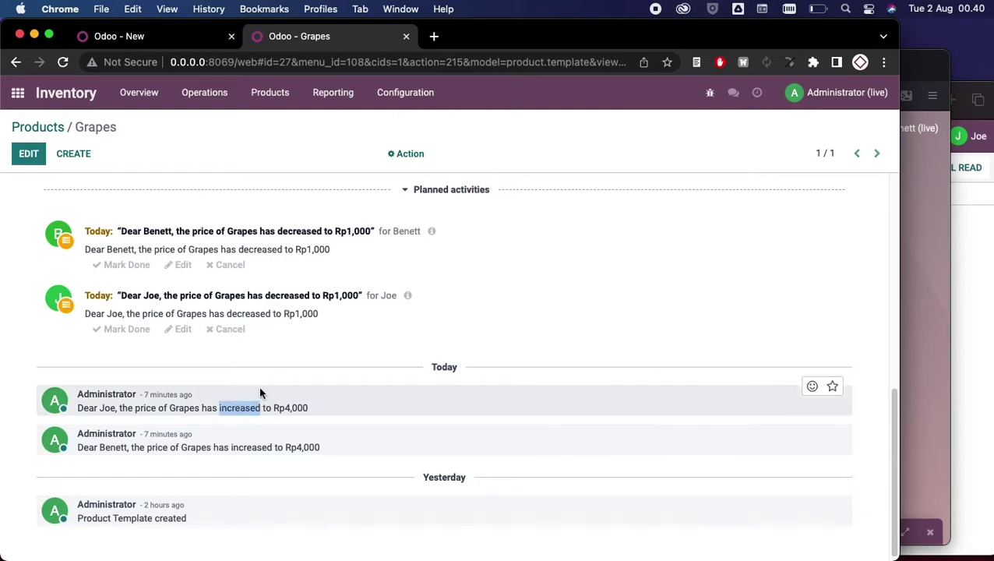
{"action": "double_click", "coordinate": [287, 296]}
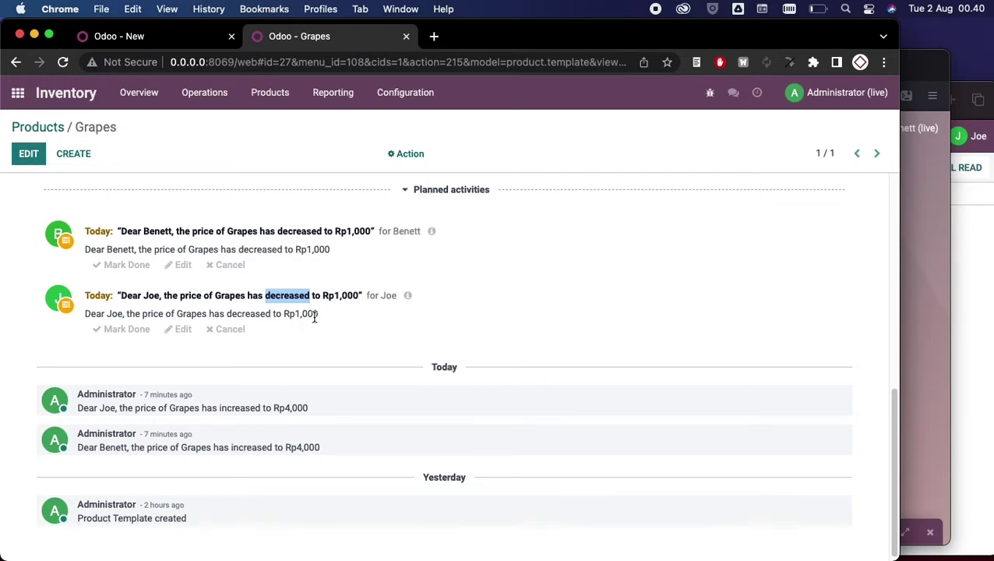
{"action": "left_click", "coordinate": [360, 339]}
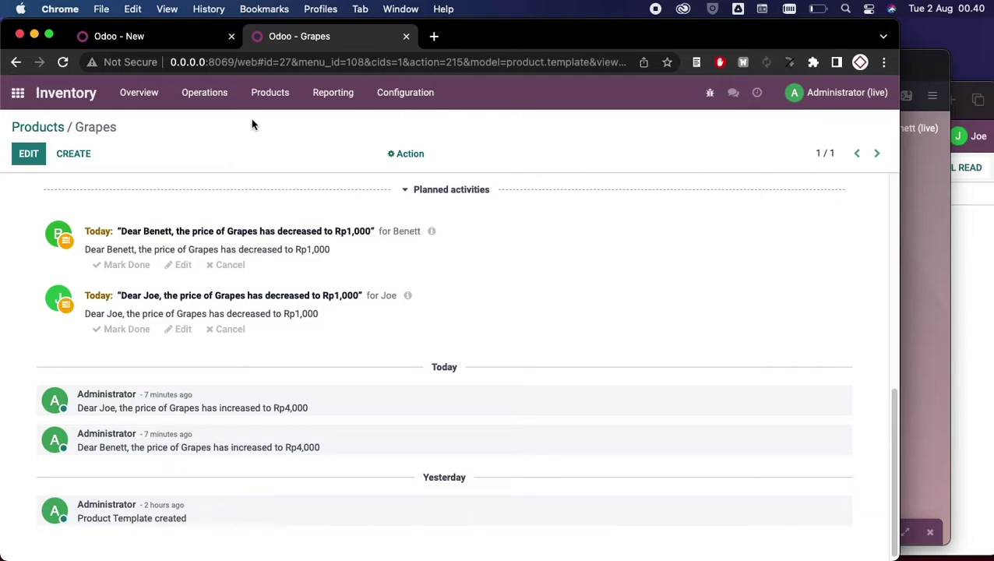
Return to the Inventory settings and review the message templates in the Inventory Notification section
{"action": "left_click", "coordinate": [199, 44]}
{"action": "left_click", "coordinate": [84, 280]}
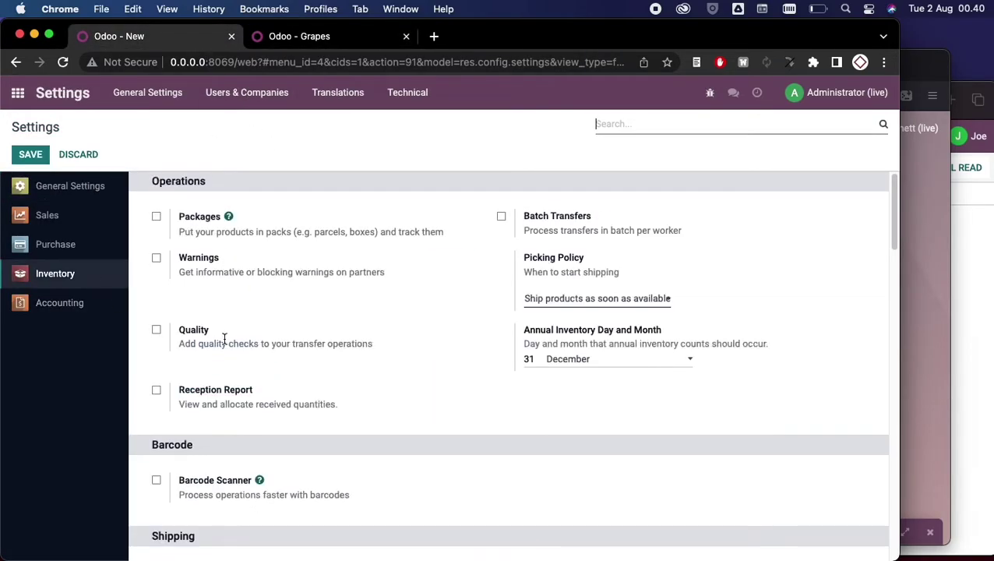
{"action": "scroll", "coordinate": [272, 424], "scroll_direction": "down", "scroll_amount": 15}
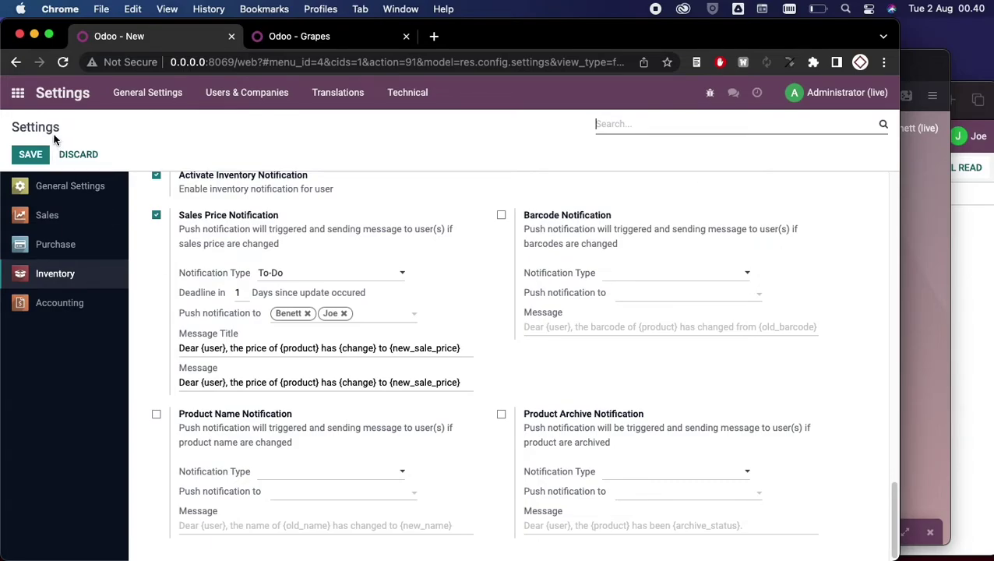
Find Inventory Notification among all modules of the Inventory category in Apps and open its module information
{"action": "left_click", "coordinate": [17, 92]}
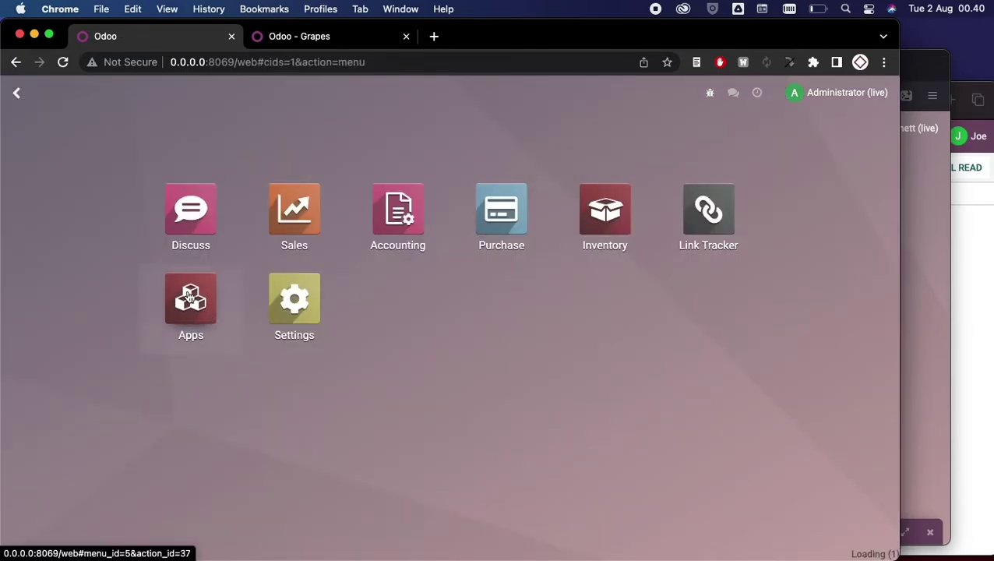
{"action": "left_click", "coordinate": [189, 296]}
{"action": "left_click", "coordinate": [45, 291]}
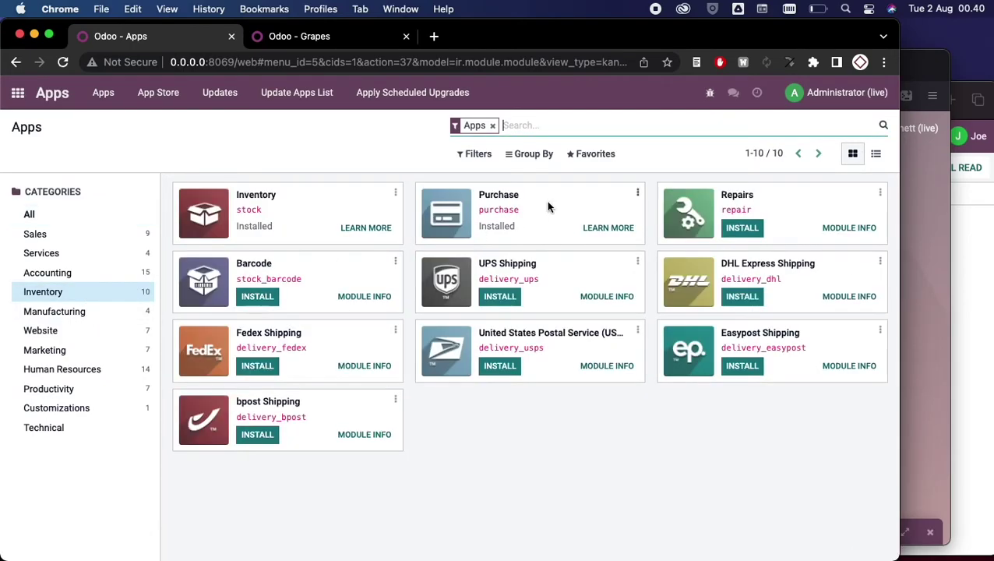
{"action": "left_click", "coordinate": [492, 125]}
{"action": "scroll", "coordinate": [555, 382], "scroll_direction": "down", "scroll_amount": 3}
{"action": "left_click", "coordinate": [630, 350]}
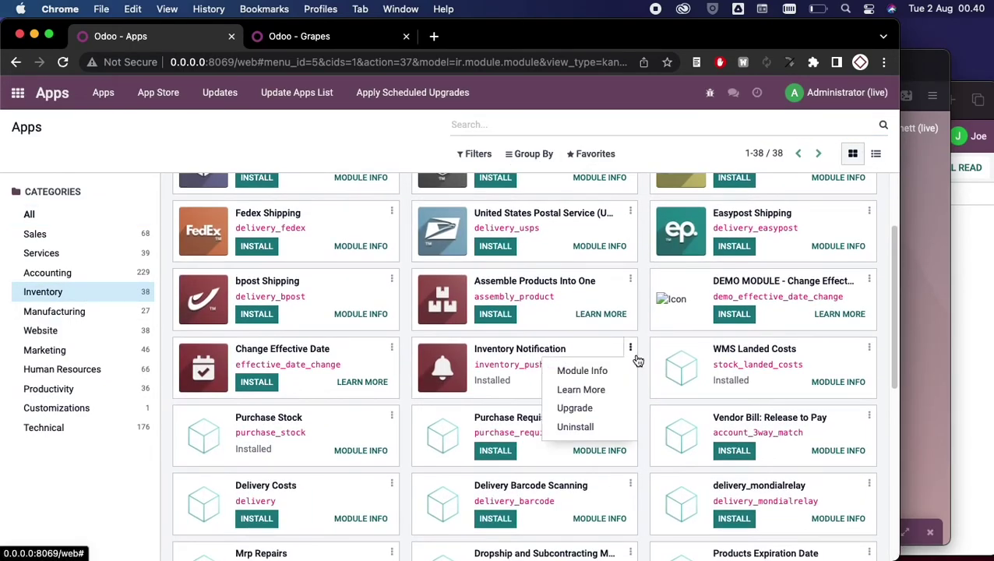
{"action": "left_click", "coordinate": [590, 371]}
Read the prefix list in the module description for sales price, barcode, product name and archive messages
{"action": "scroll", "coordinate": [467, 373], "scroll_direction": "down", "scroll_amount": 10}
{"action": "scroll", "coordinate": [468, 373], "scroll_direction": "down", "scroll_amount": 15}
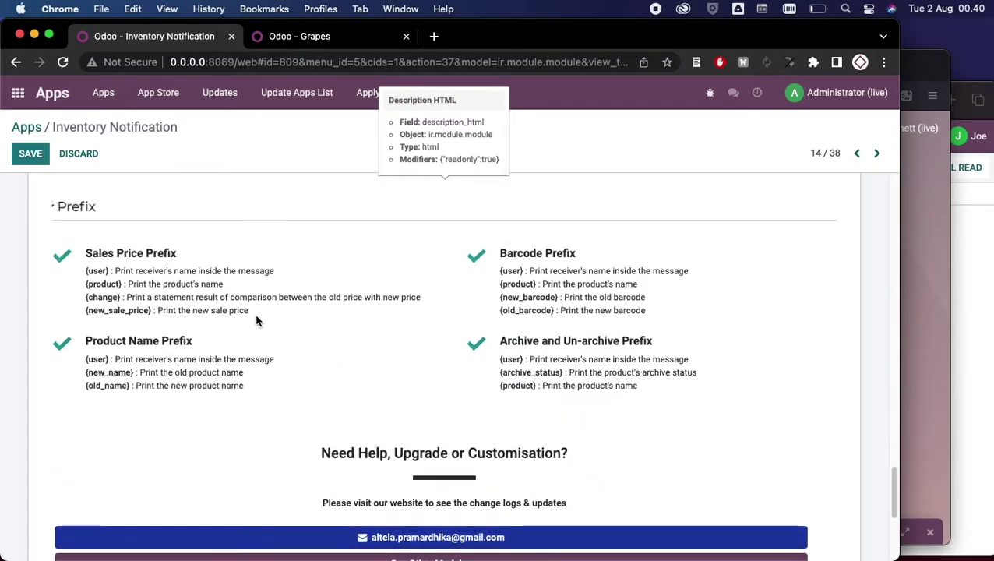
{"action": "scroll", "coordinate": [129, 277], "scroll_direction": "up", "scroll_amount": 1}
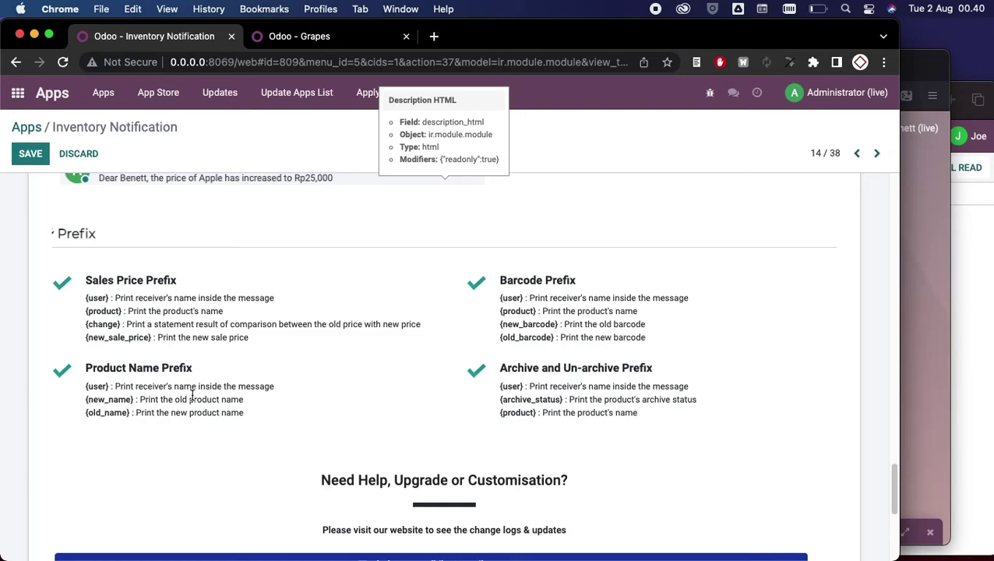
{"action": "scroll", "coordinate": [438, 401], "scroll_direction": "up", "scroll_amount": 1}
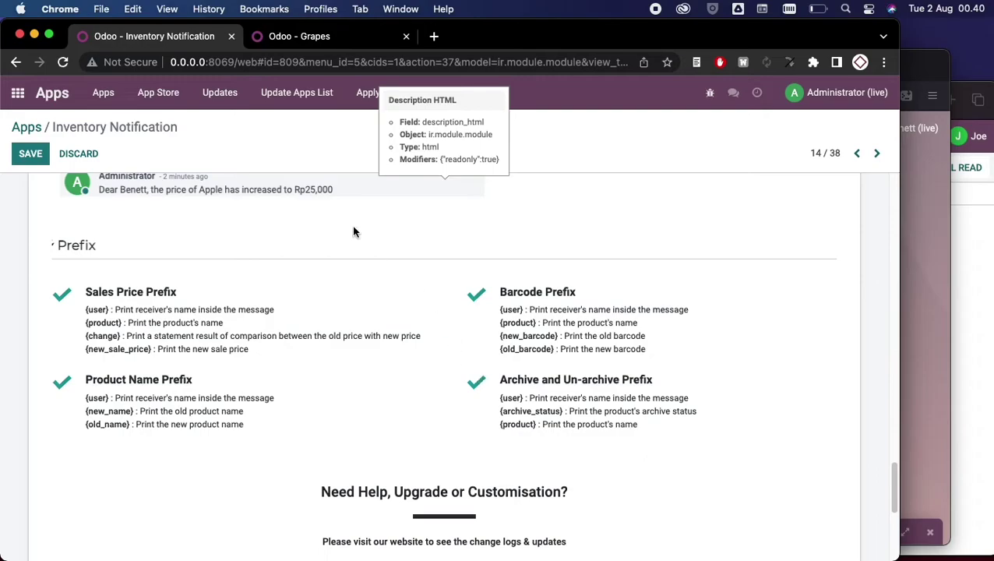
Go back from the module description to the Inventory Notification options in the Inventory settings
{"action": "left_click", "coordinate": [17, 92]}
{"action": "left_click", "coordinate": [257, 316]}
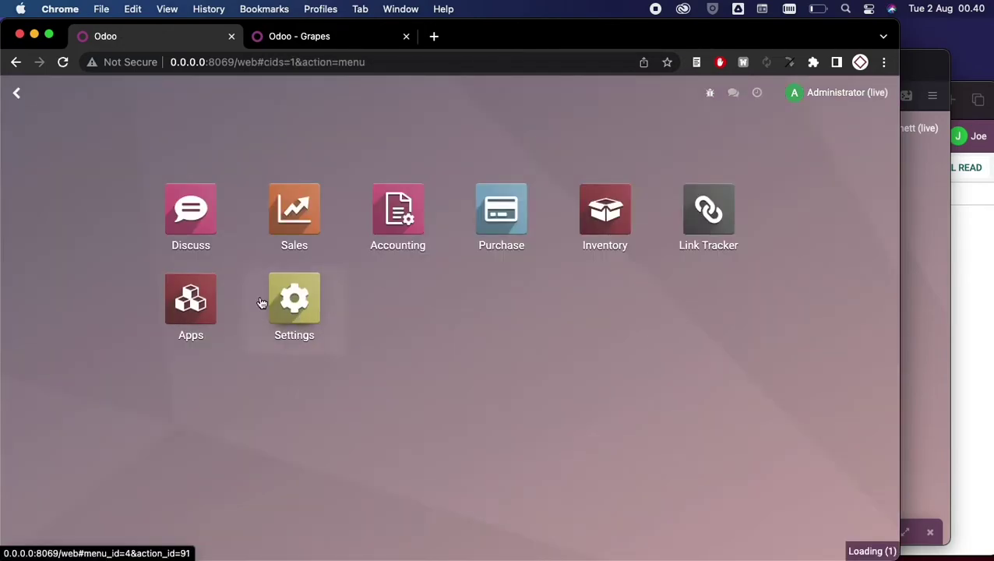
{"action": "left_click", "coordinate": [69, 273]}
{"action": "scroll", "coordinate": [342, 419], "scroll_direction": "down", "scroll_amount": 20}
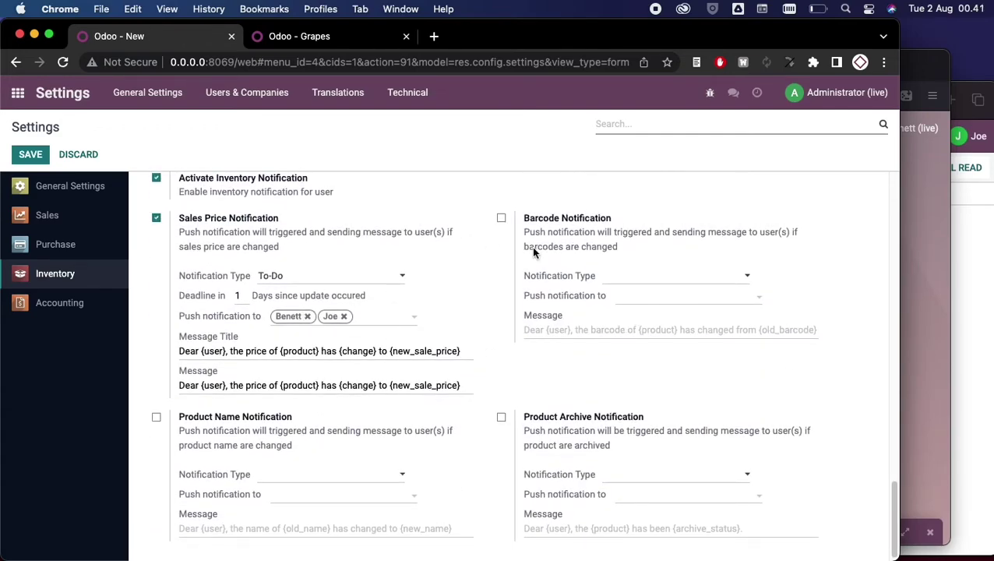
Switch to the Firefox user's session, list today's Product Template activities and open the Grapes product
{"action": "left_click", "coordinate": [936, 263]}
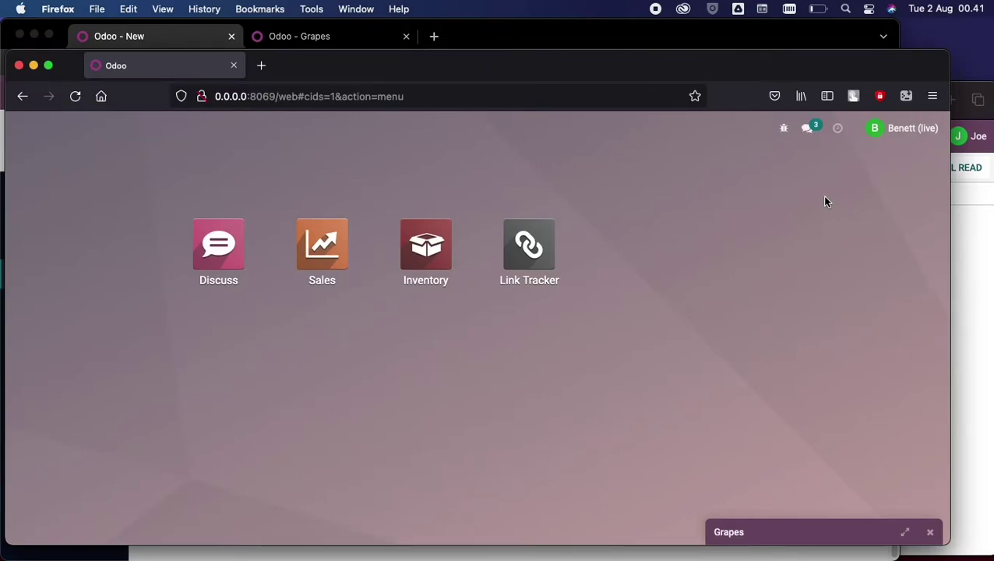
{"action": "left_click", "coordinate": [832, 130]}
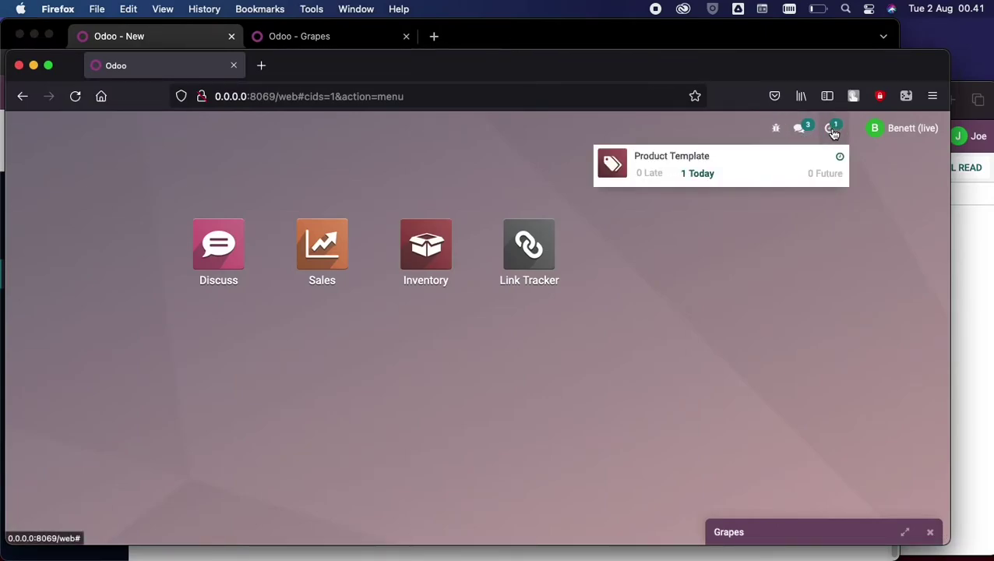
{"action": "left_click", "coordinate": [706, 173]}
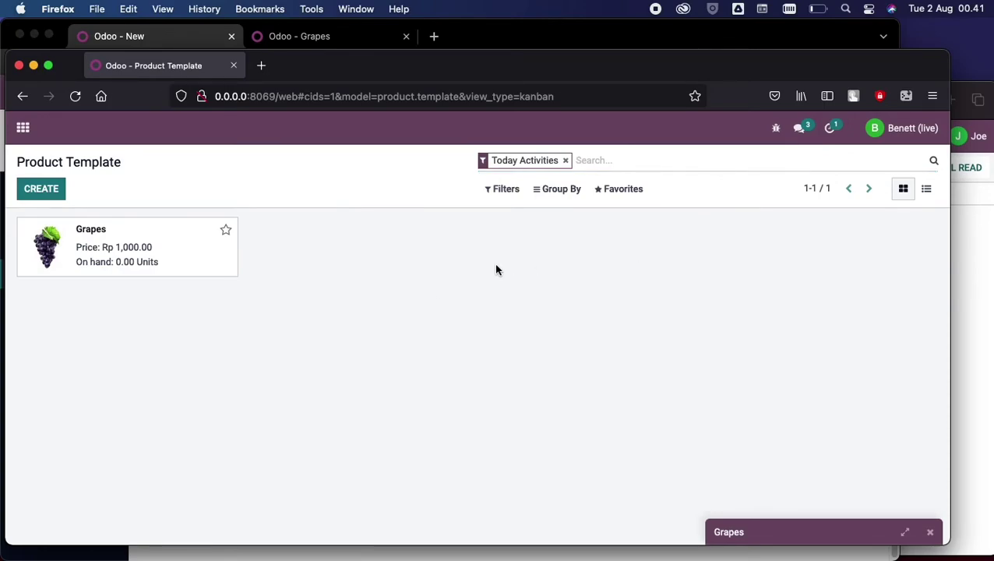
{"action": "left_click", "coordinate": [109, 247]}
Examine the planned price-change activities and the sales price on the Grapes product page
{"action": "scroll", "coordinate": [159, 290], "scroll_direction": "down", "scroll_amount": 3}
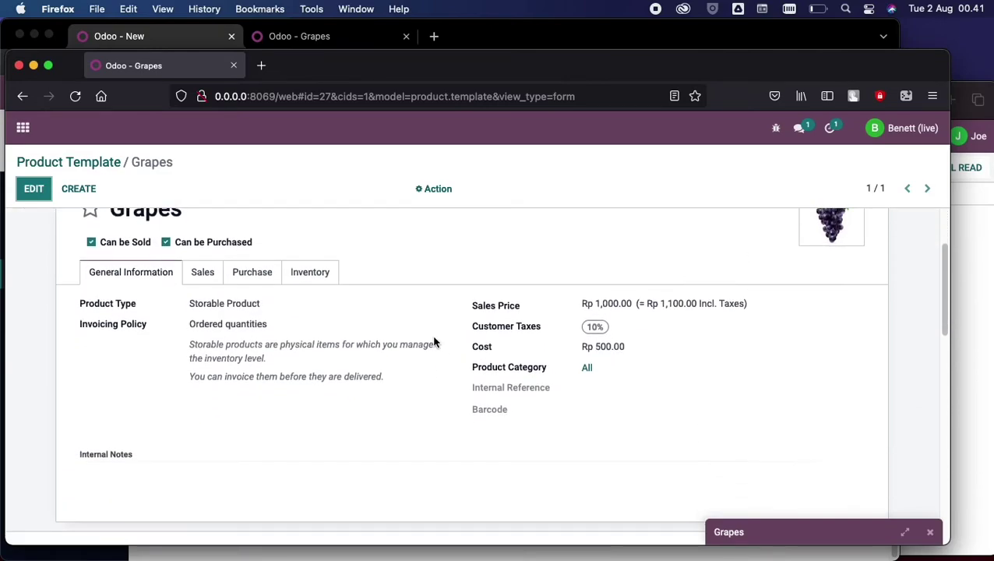
{"action": "scroll", "coordinate": [435, 343], "scroll_direction": "down", "scroll_amount": 7}
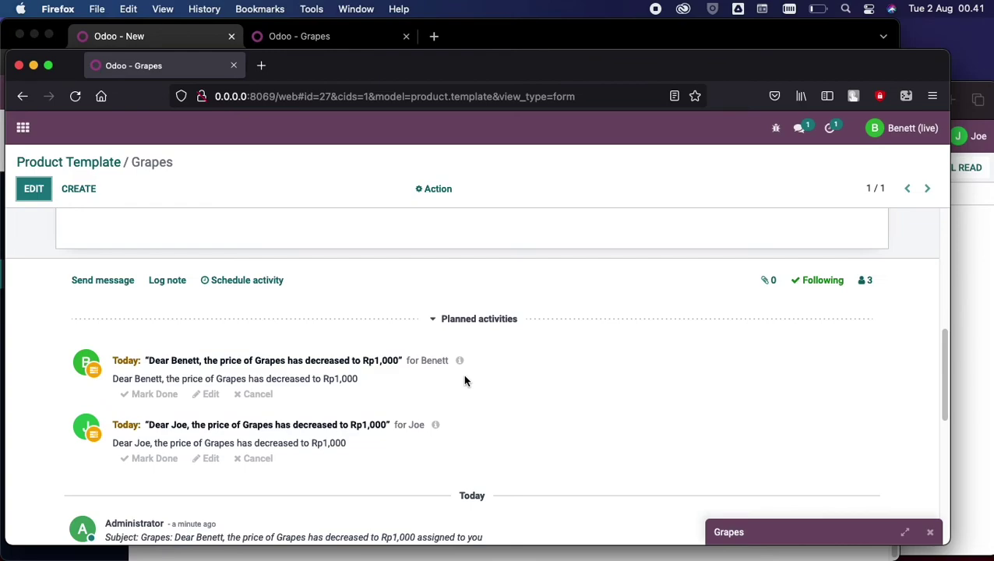
{"action": "scroll", "coordinate": [465, 380], "scroll_direction": "up", "scroll_amount": 6}
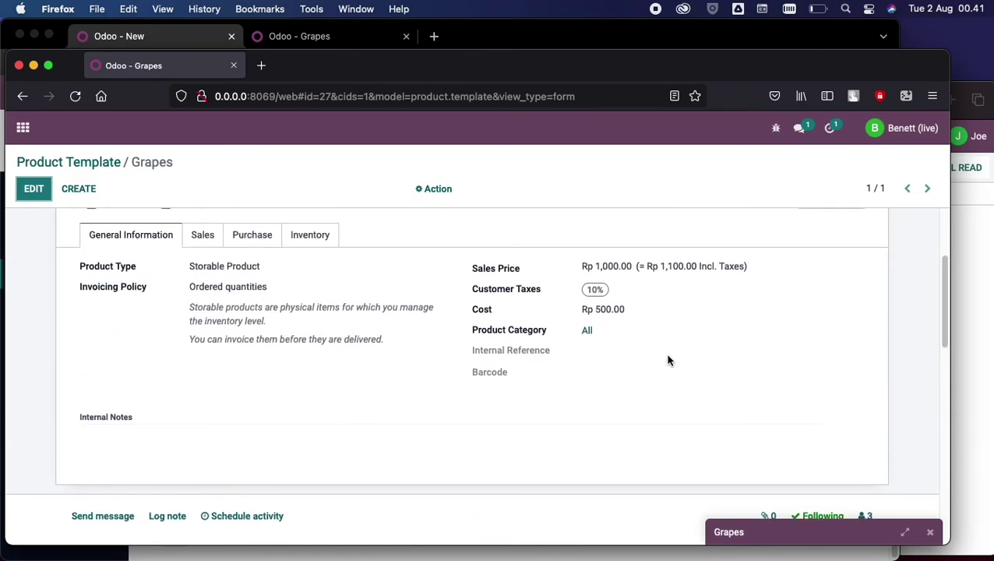
{"action": "scroll", "coordinate": [667, 359], "scroll_direction": "up", "scroll_amount": 3}
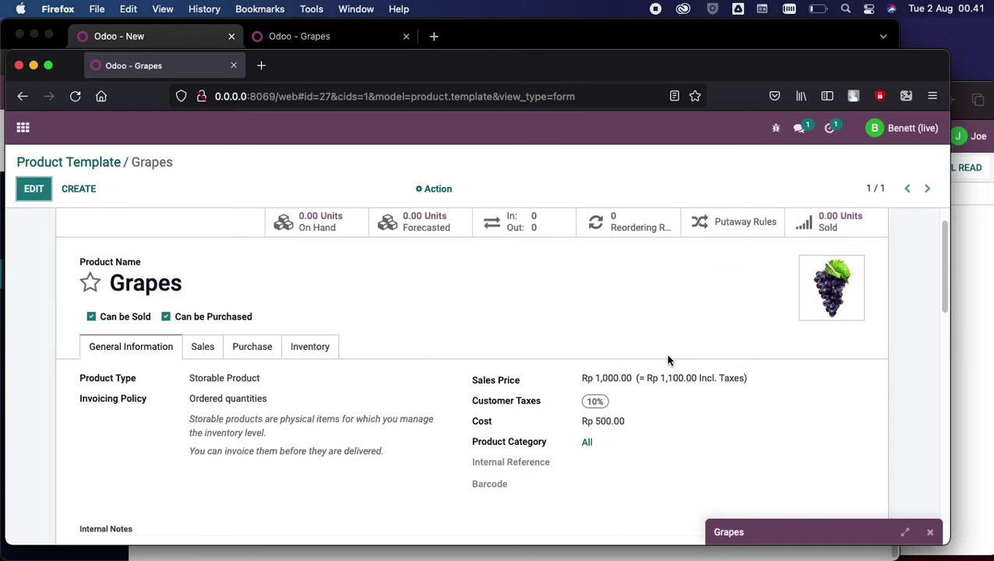
Switch back to Chrome and reopen the Inventory Notification module information from the unfiltered Inventory category in Apps
{"action": "left_click", "coordinate": [179, 38]}
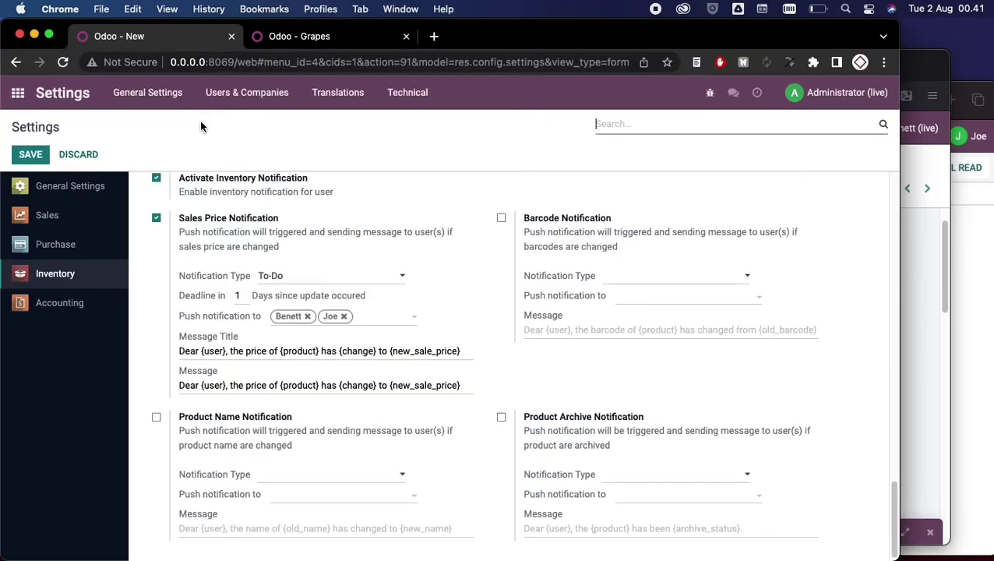
{"action": "left_click", "coordinate": [19, 94]}
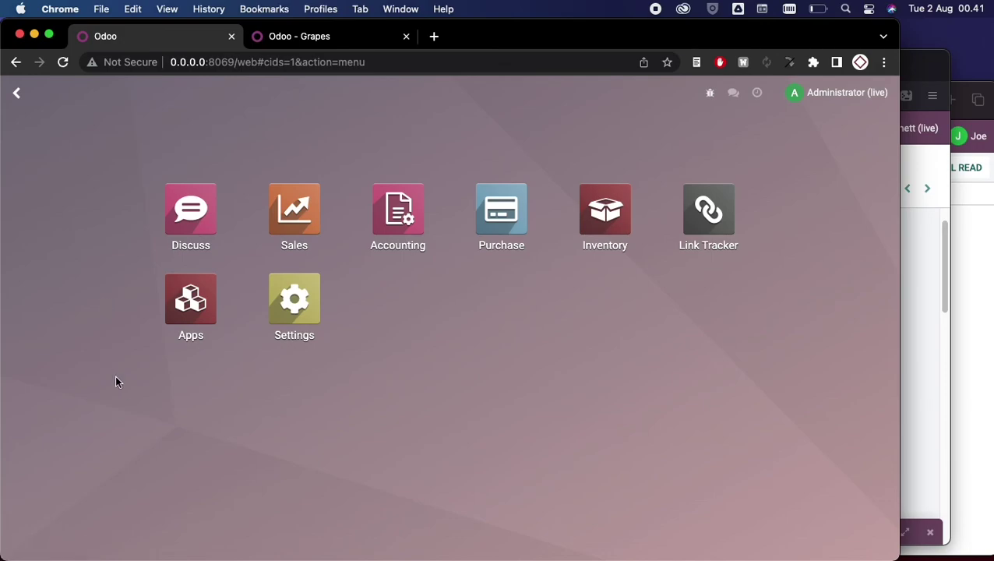
{"action": "left_click", "coordinate": [219, 334]}
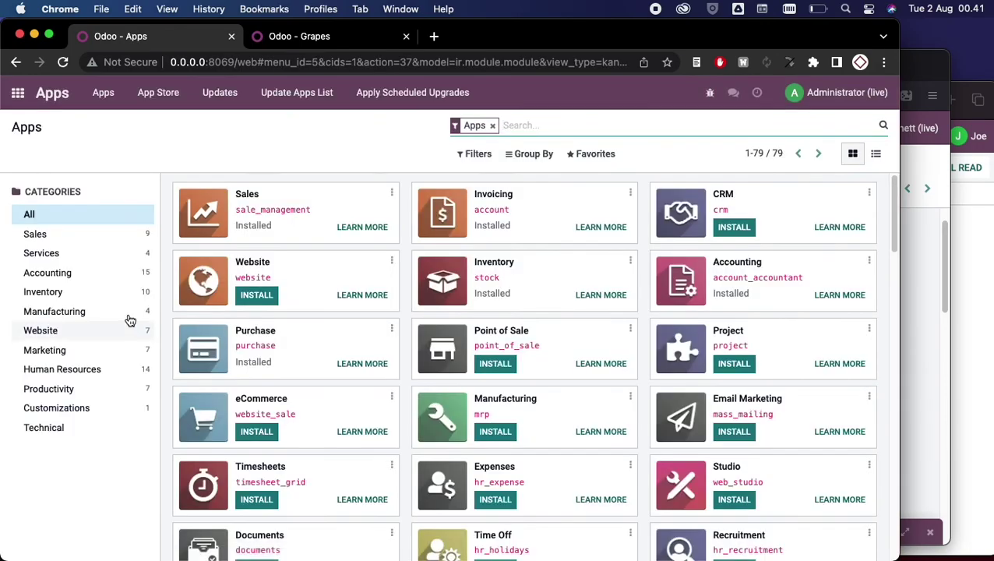
{"action": "left_click", "coordinate": [80, 306]}
{"action": "left_click", "coordinate": [77, 293]}
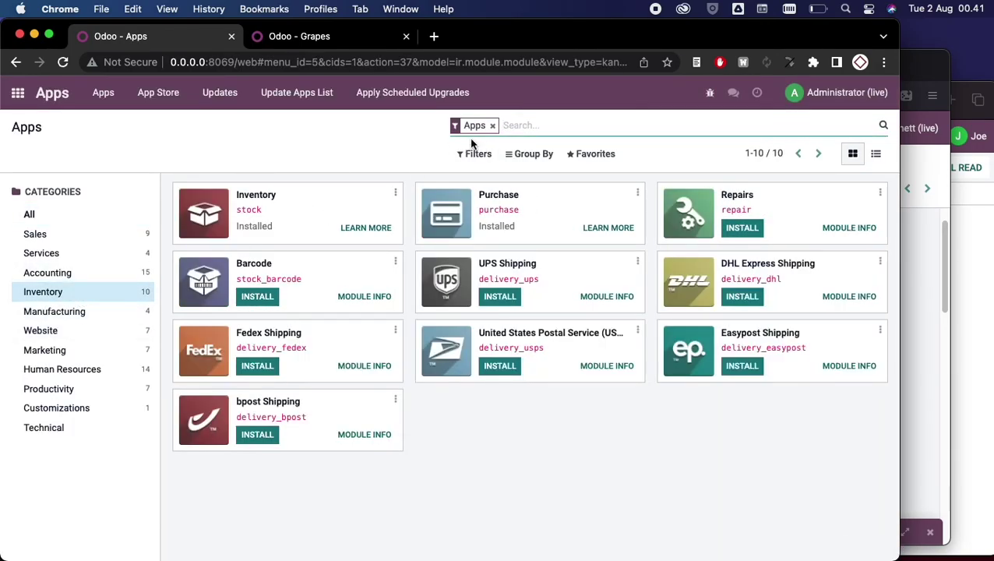
{"action": "left_click", "coordinate": [492, 125]}
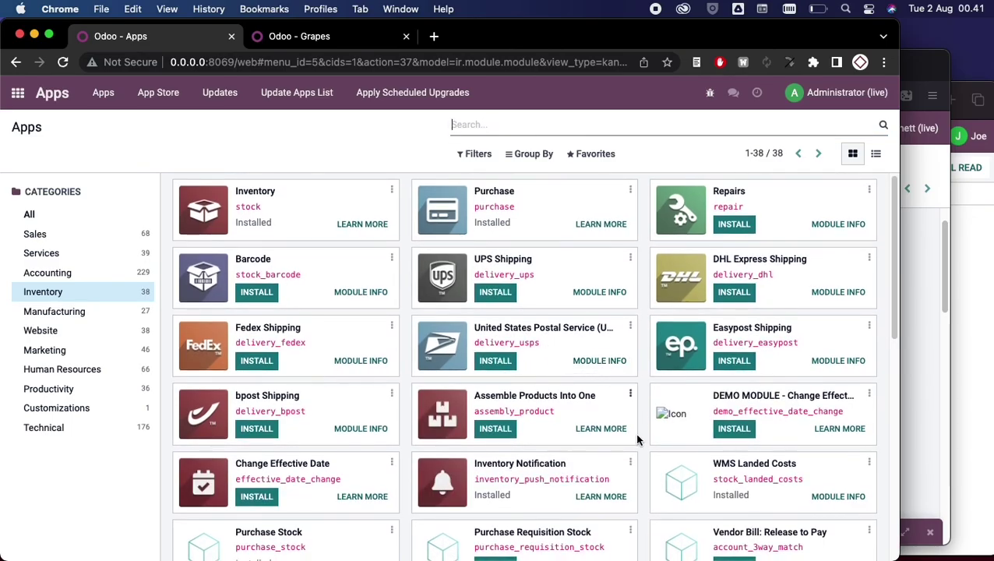
{"action": "left_click", "coordinate": [630, 465]}
{"action": "left_click", "coordinate": [597, 484]}
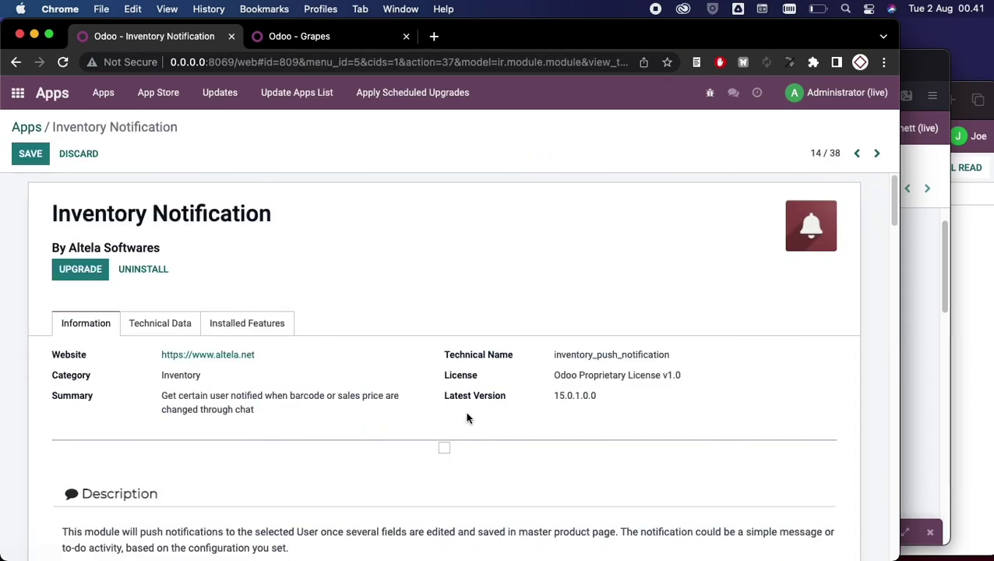
Look through the module description down to the support contact and the link to other modules
{"action": "scroll", "coordinate": [466, 415], "scroll_direction": "down", "scroll_amount": 15}
{"action": "scroll", "coordinate": [466, 415], "scroll_direction": "down", "scroll_amount": 10}
{"action": "scroll", "coordinate": [465, 413], "scroll_direction": "up", "scroll_amount": 5}
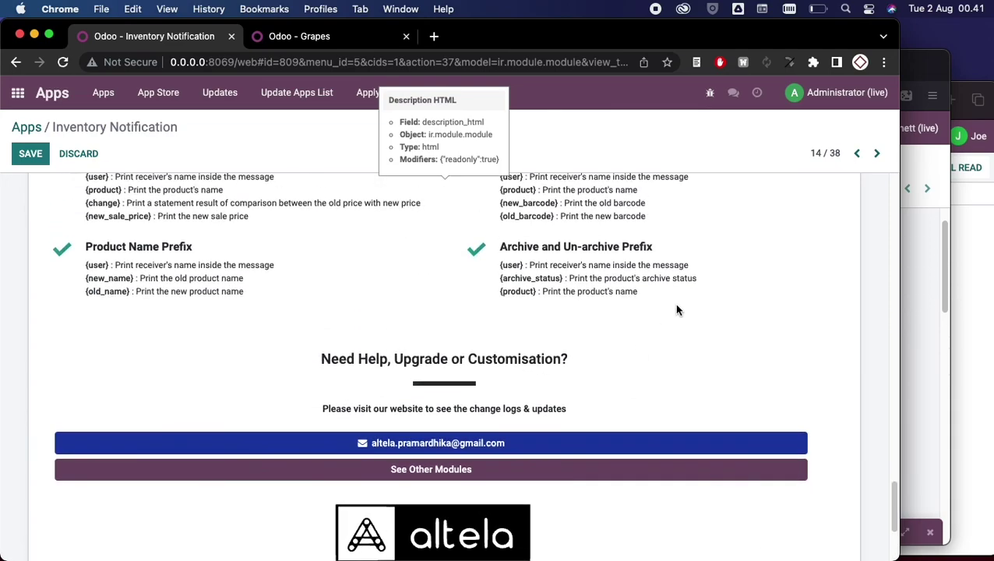
{"action": "scroll", "coordinate": [673, 303], "scroll_direction": "down", "scroll_amount": 2}
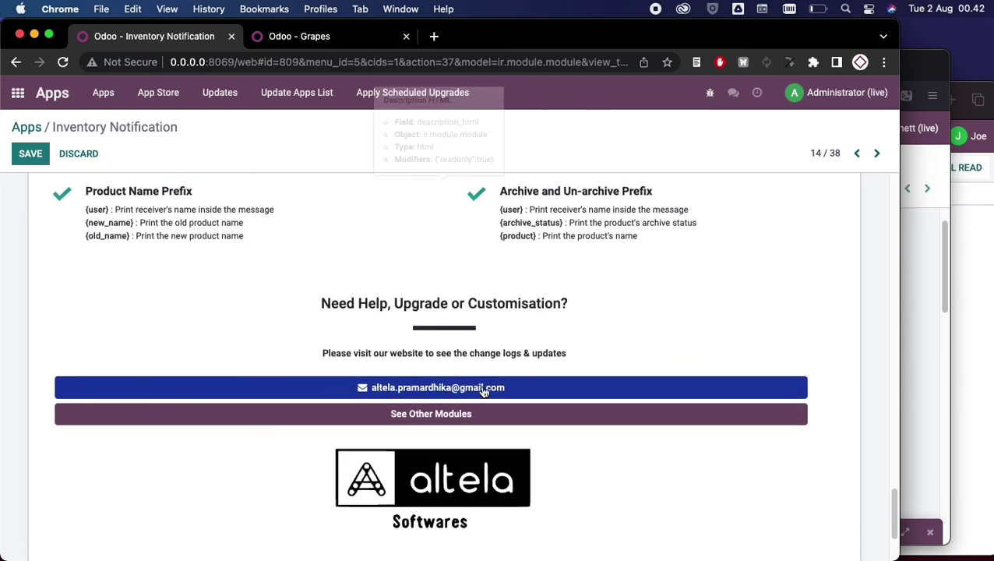